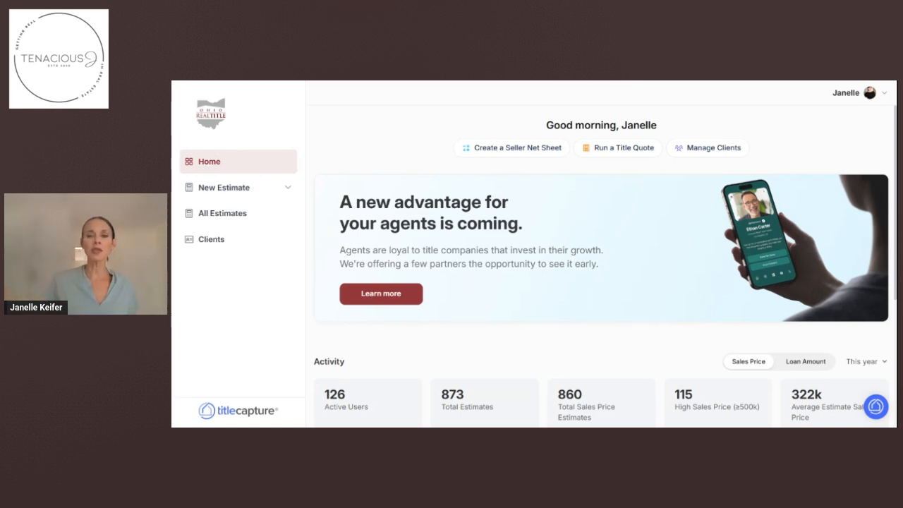
click(216, 187)
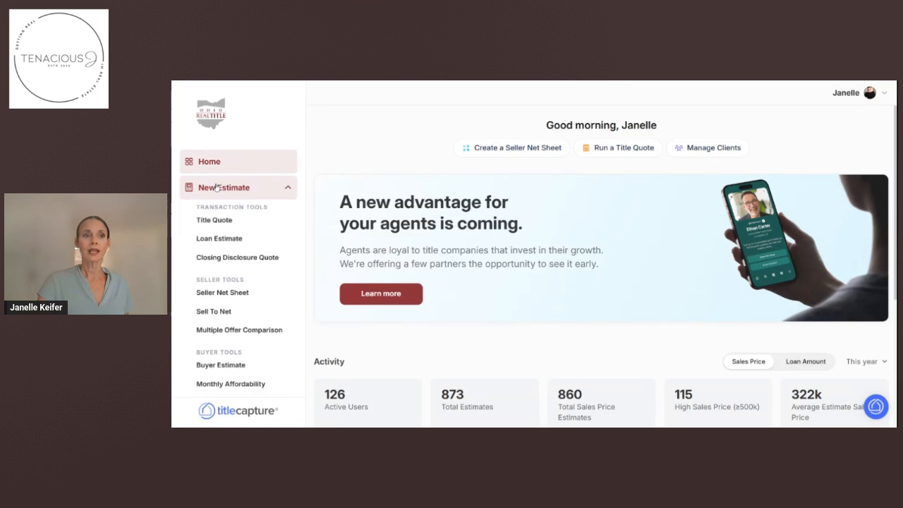
click(222, 294)
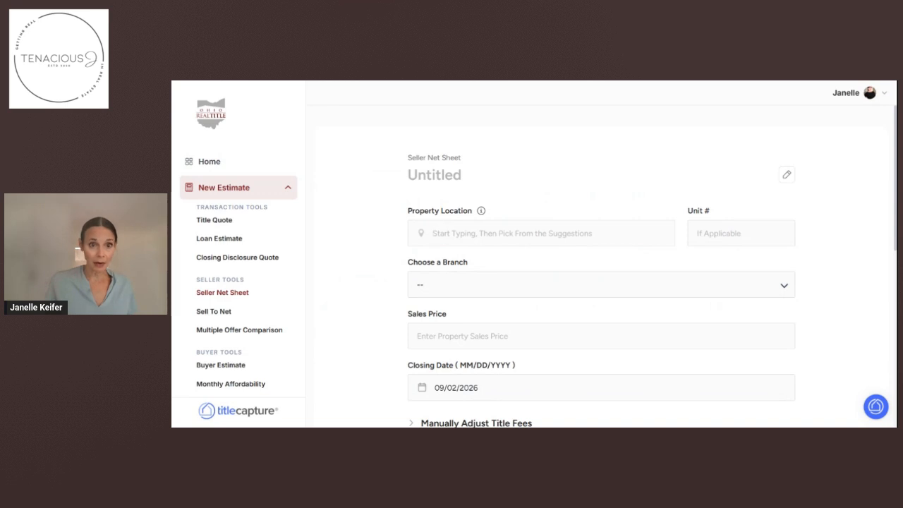
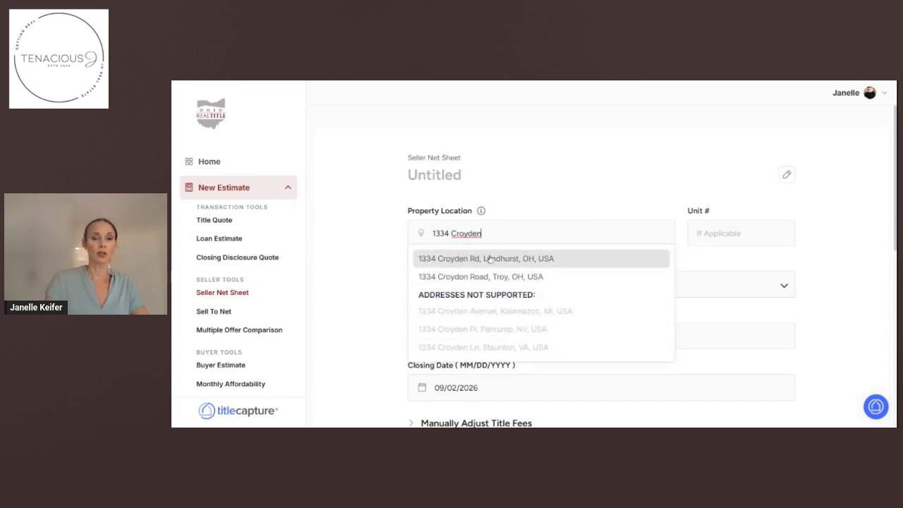
click(489, 259)
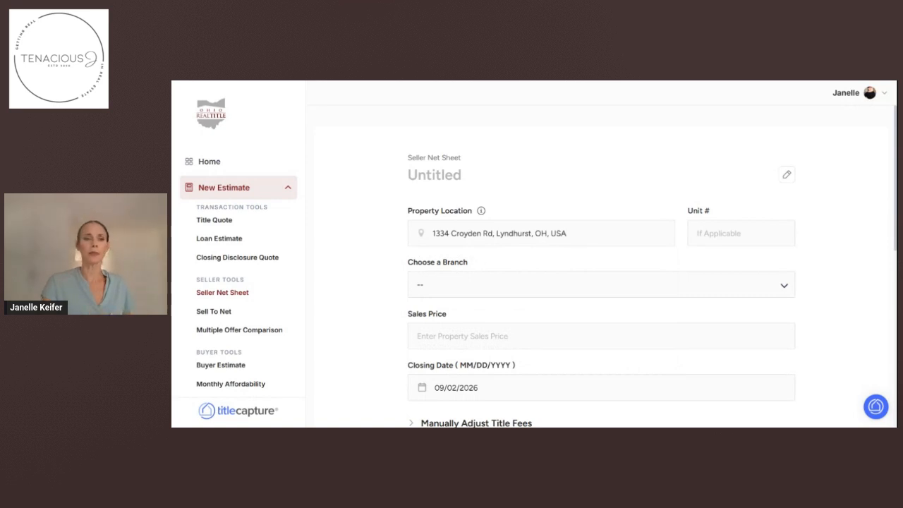
Choose the Cleveland branch and enter a sales price of 200,000.
click(462, 284)
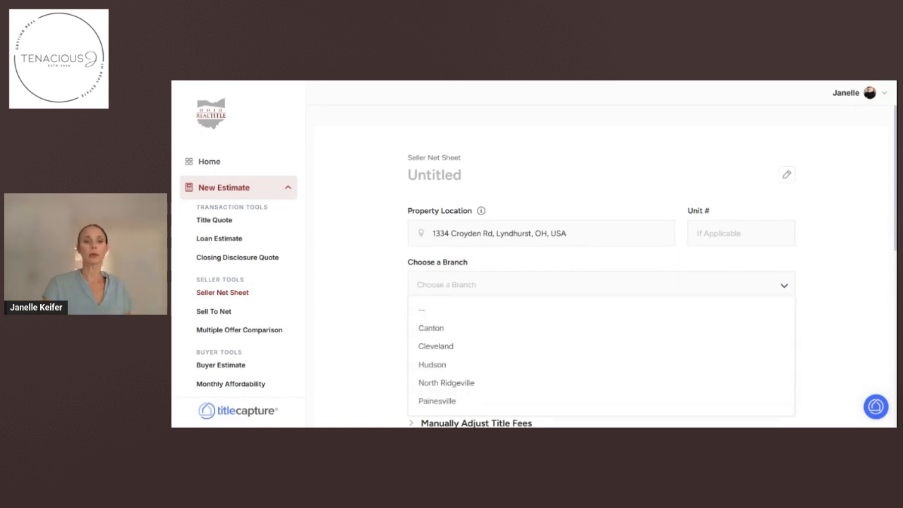
click(447, 347)
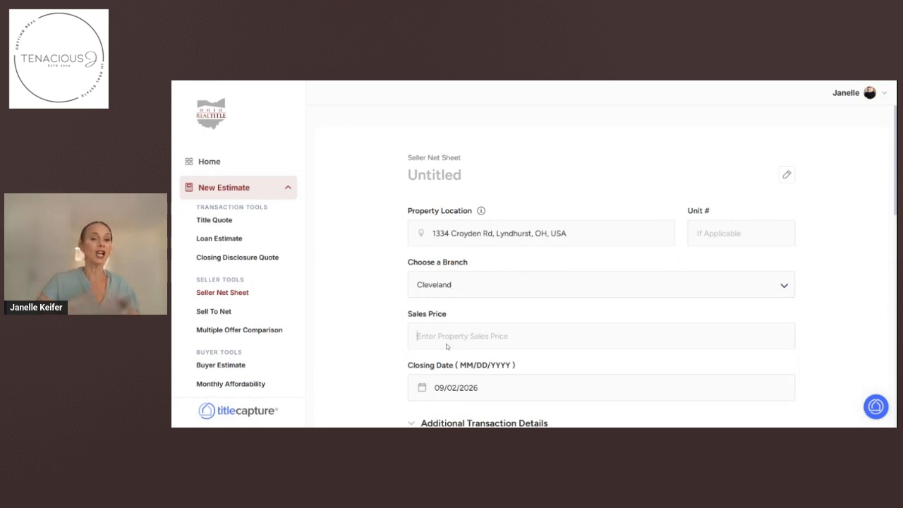
click(446, 347)
text(200,000)
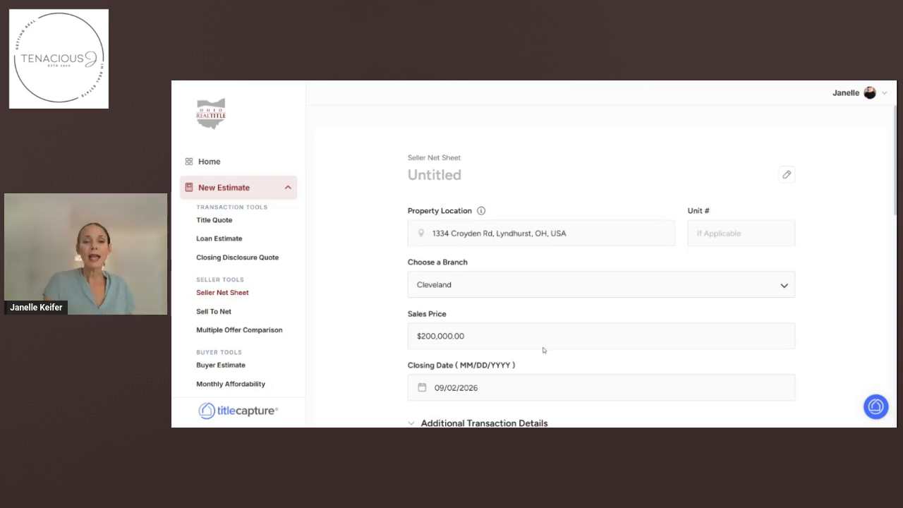
scroll(548, 361, down, 5)
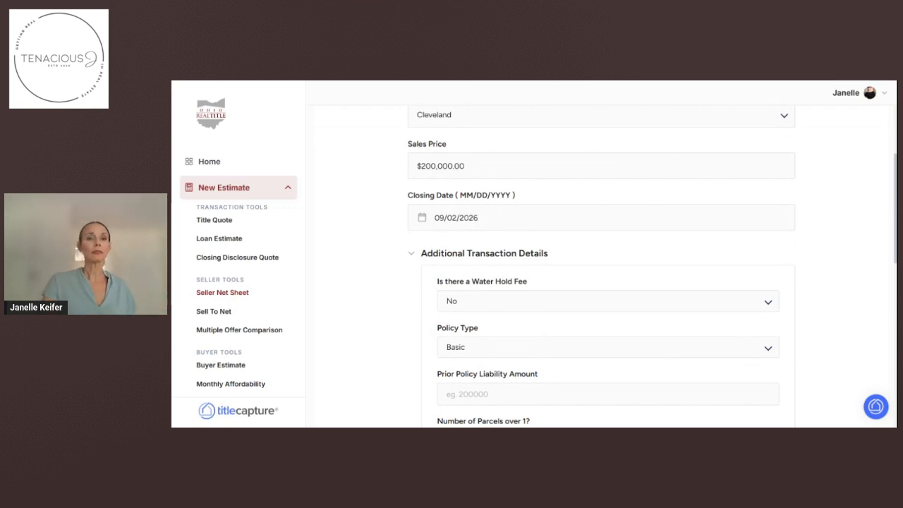
Pick September 9, 2026 as the closing date in the calendar.
click(485, 221)
click(485, 222)
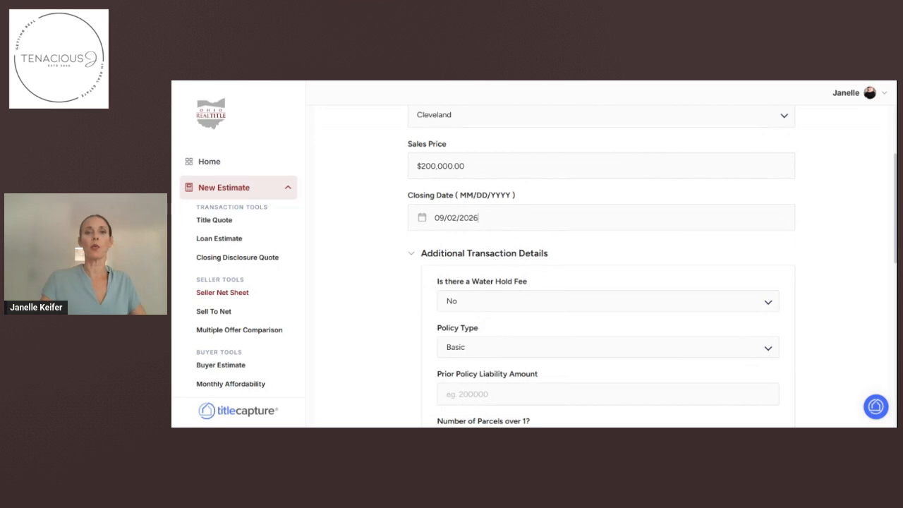
click(485, 221)
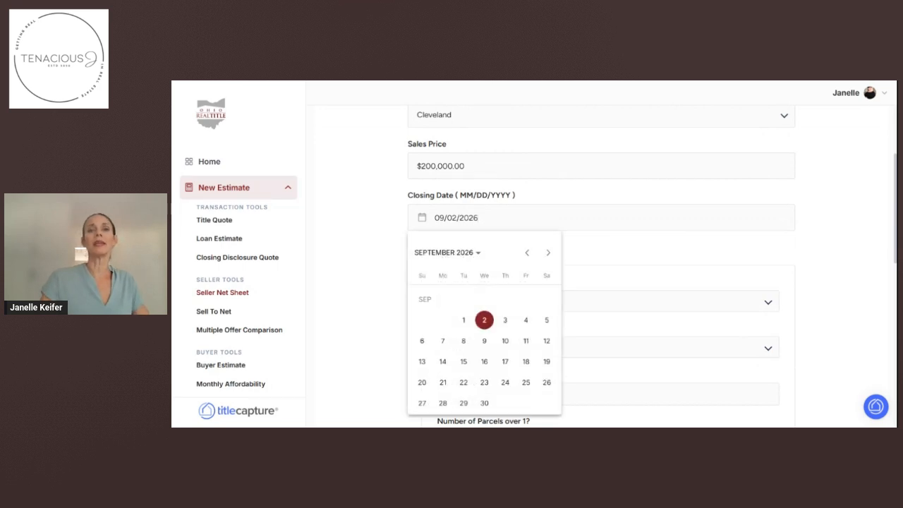
click(484, 341)
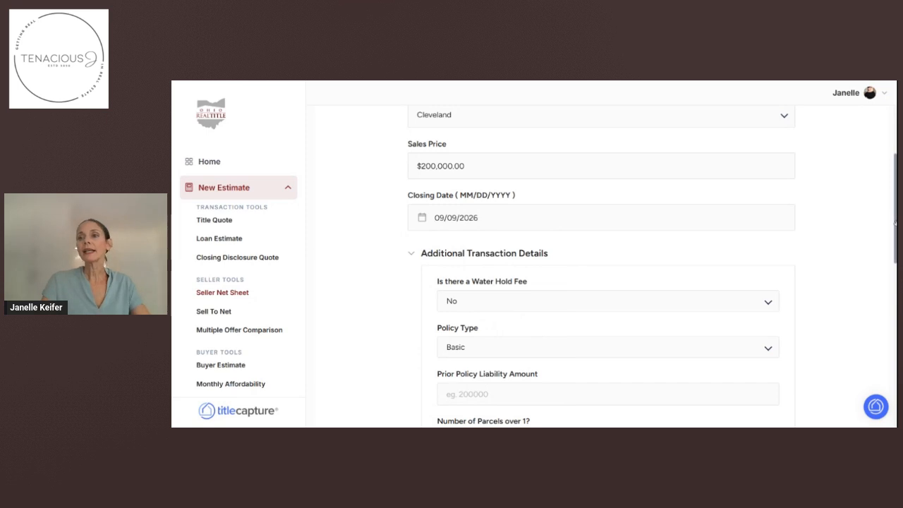
scroll(895, 222, down, 1)
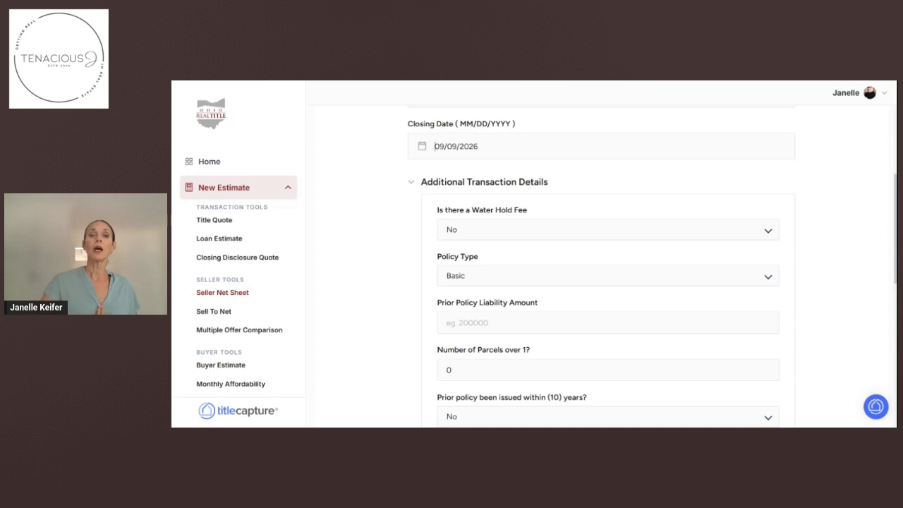
Answer Yes to the water hold fee and reveal Manually Adjust Title Fees.
click(461, 232)
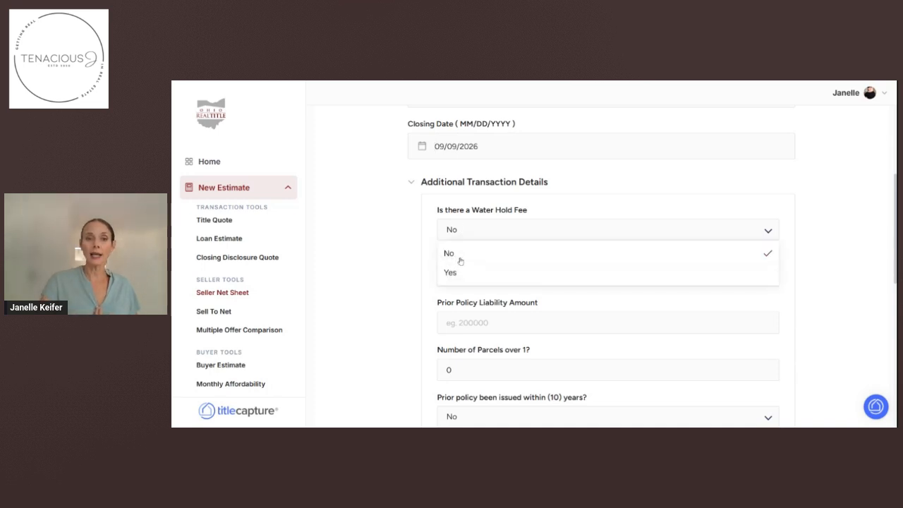
click(455, 273)
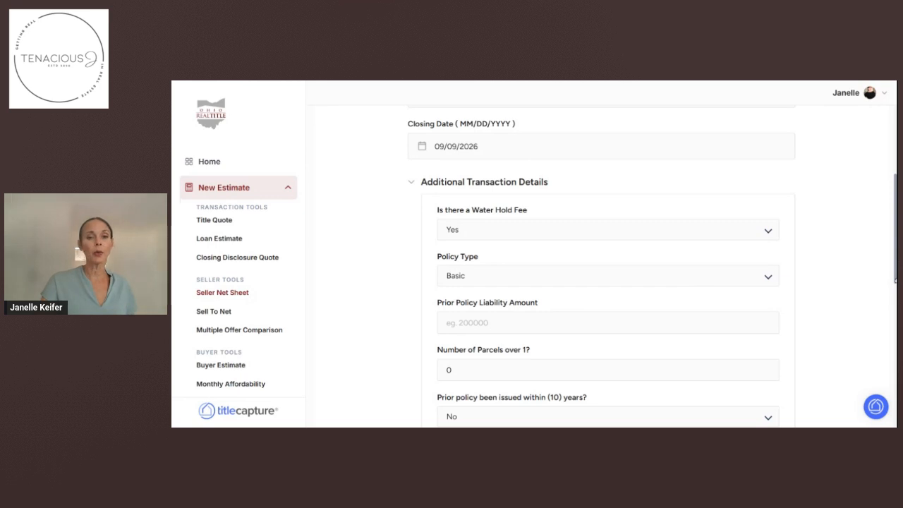
drag(894, 270, 895, 300)
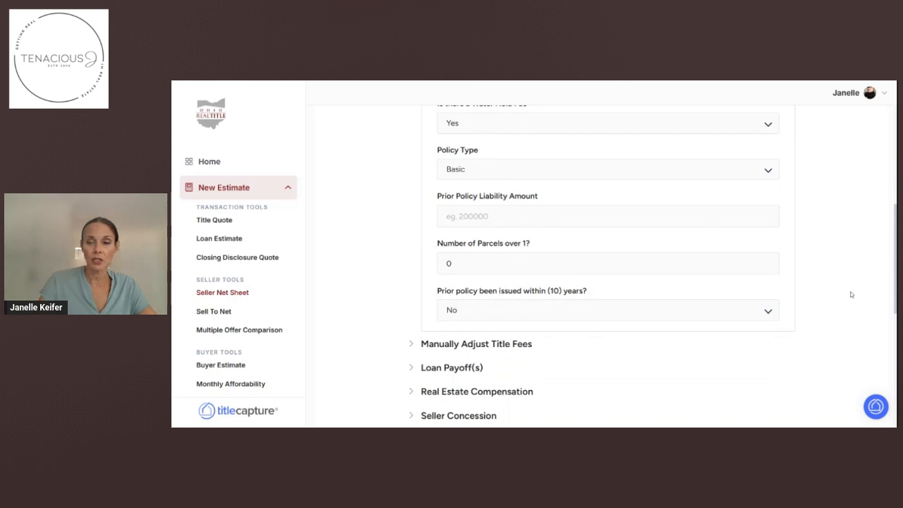
drag(895, 286, 895, 332)
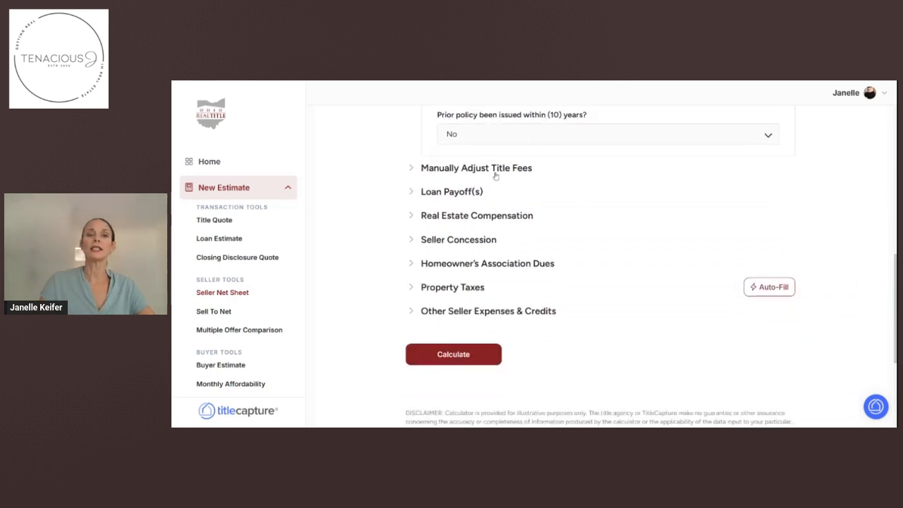
scroll(496, 176, down, 3)
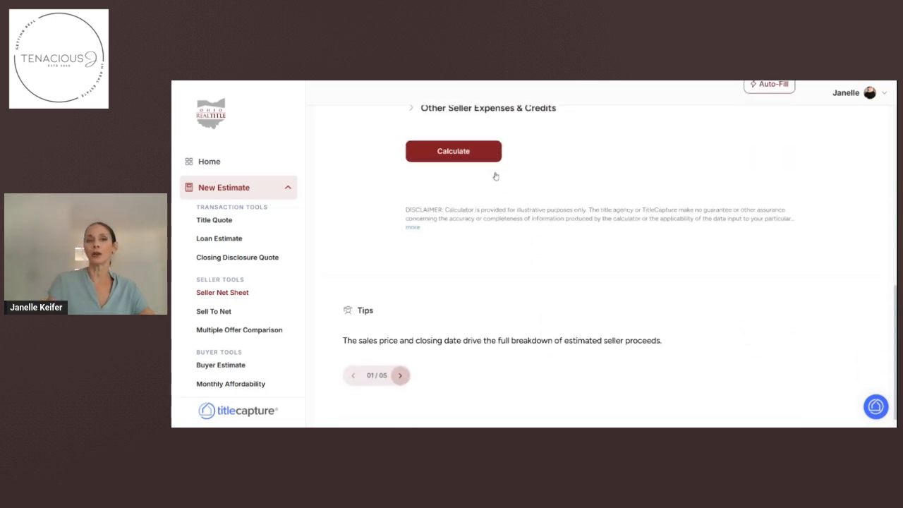
drag(894, 305, 895, 215)
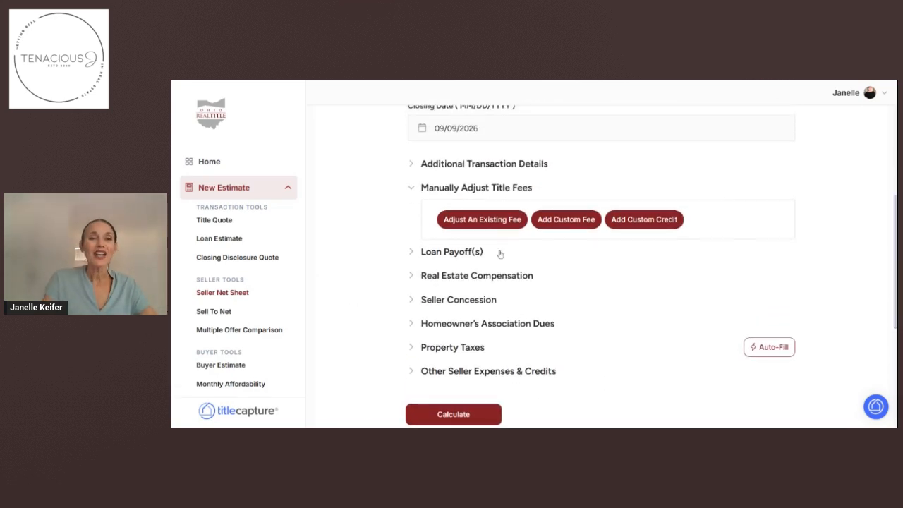
Adjust the existing Water Hold fee to 300 paid by the seller, then expand Loan Payoff(s).
click(485, 224)
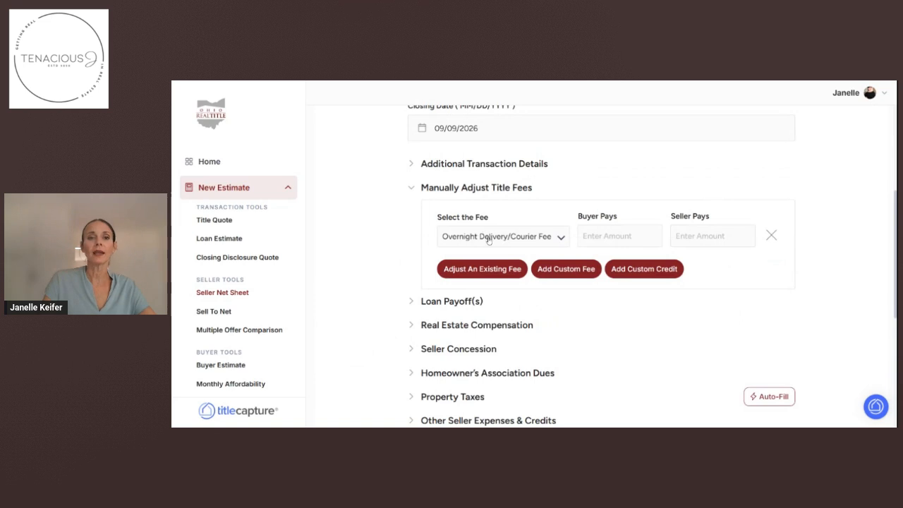
click(489, 238)
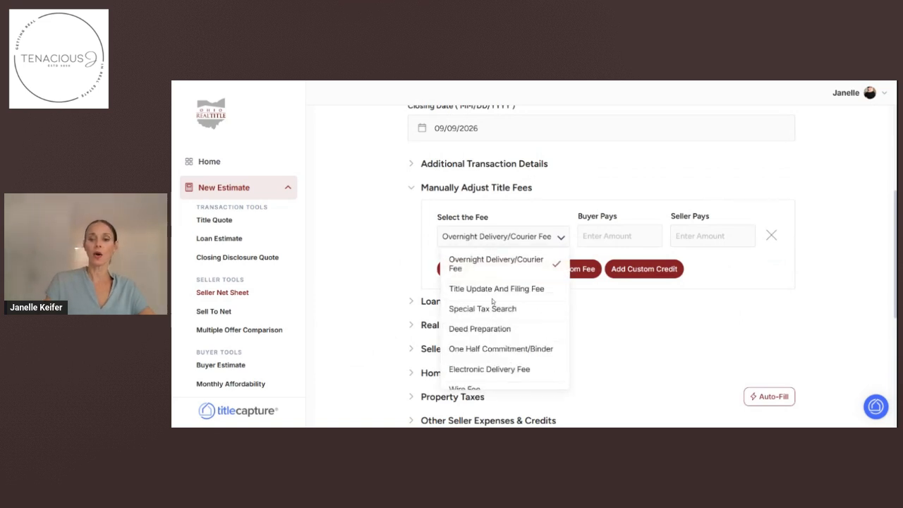
scroll(491, 303, down, 3)
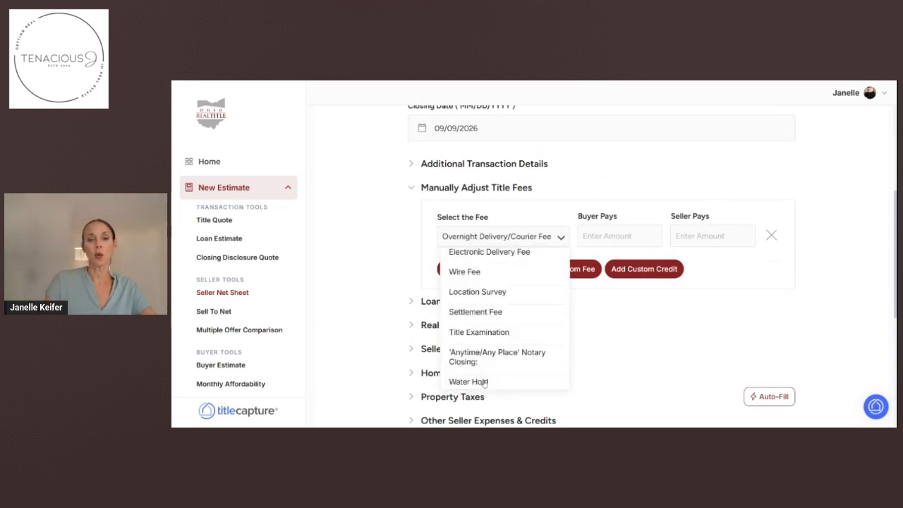
click(484, 382)
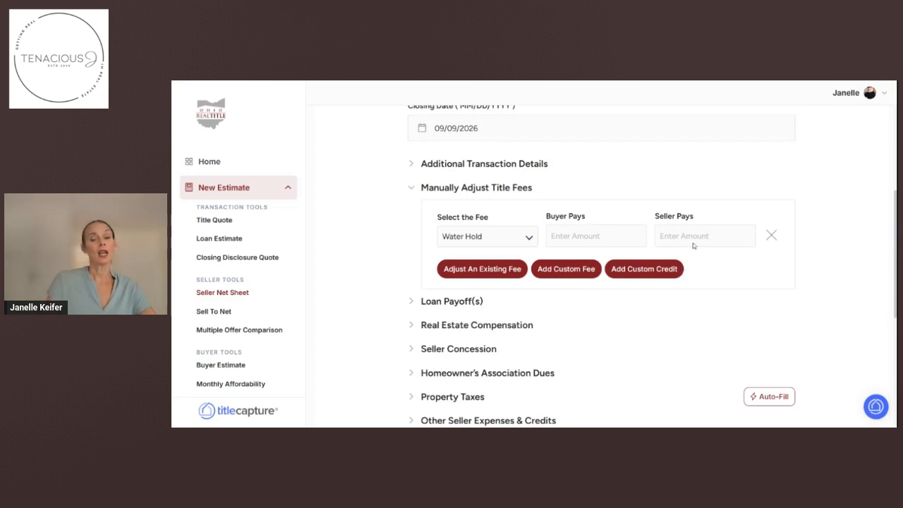
text(300)
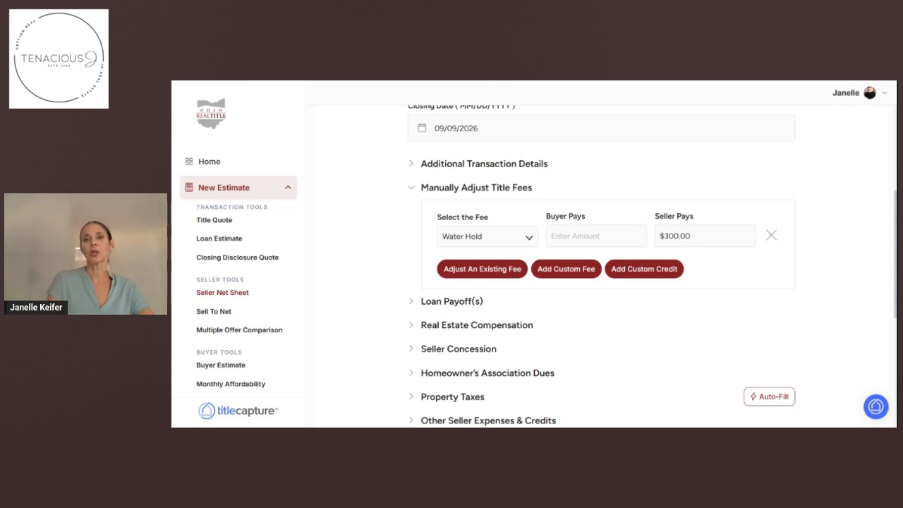
click(451, 303)
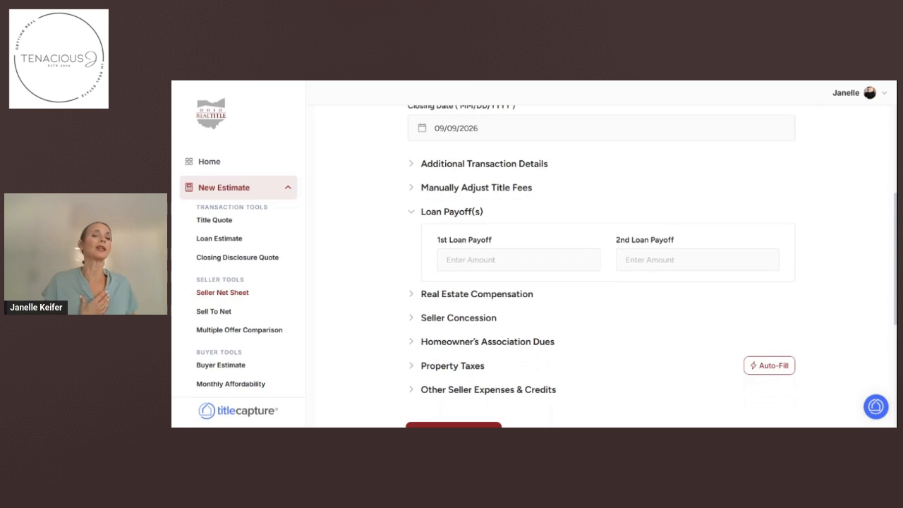
Enter 100,000 as the 1st loan payoff and expand Real Estate Compensation.
click(473, 267)
text(100,000)
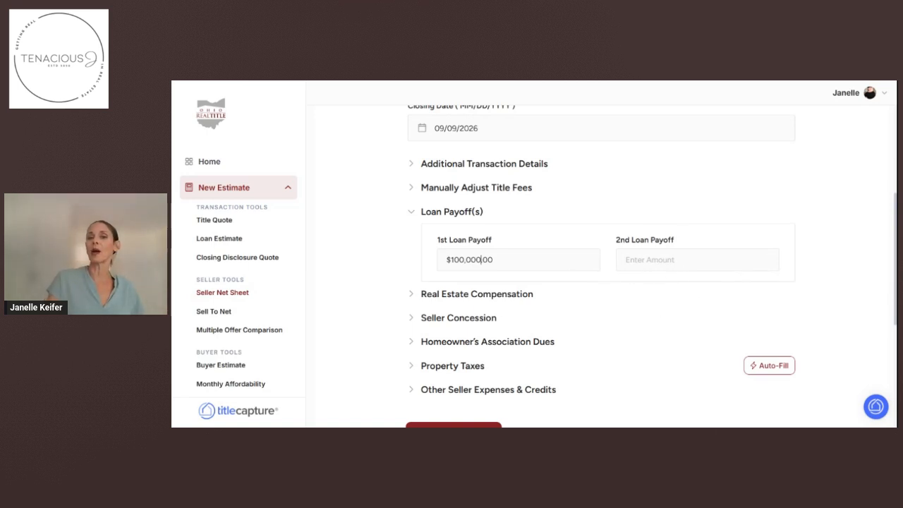
click(529, 295)
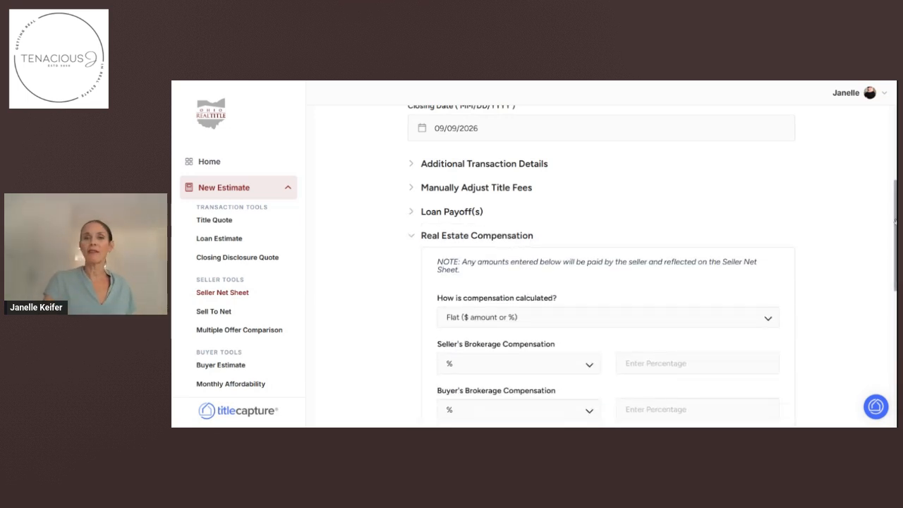
Keep Flat compensation with 3% seller's brokerage, 2% buyer's brokerage and a 399 transaction fee.
drag(894, 203, 896, 247)
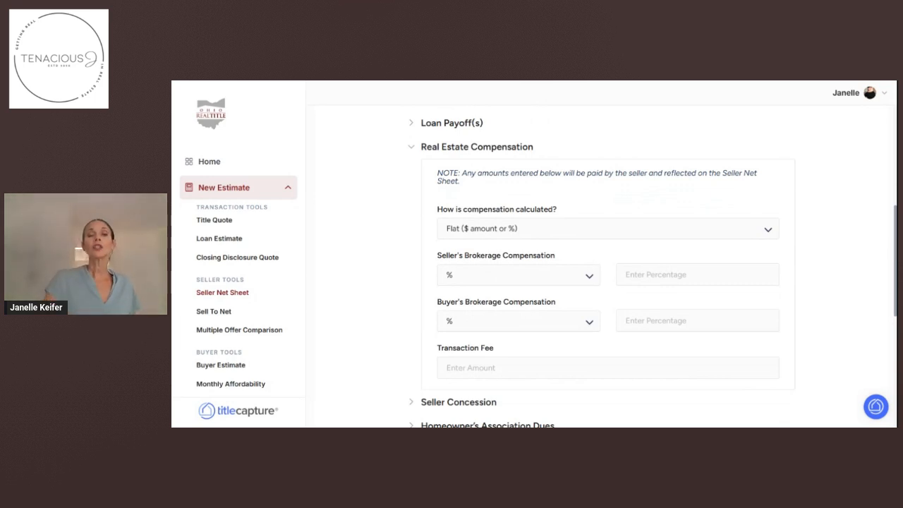
click(673, 235)
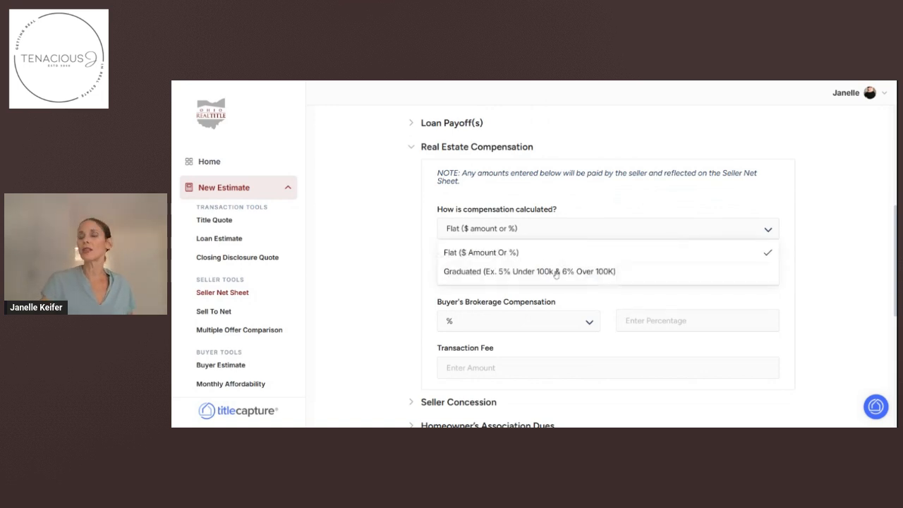
click(512, 254)
click(639, 275)
text(3)
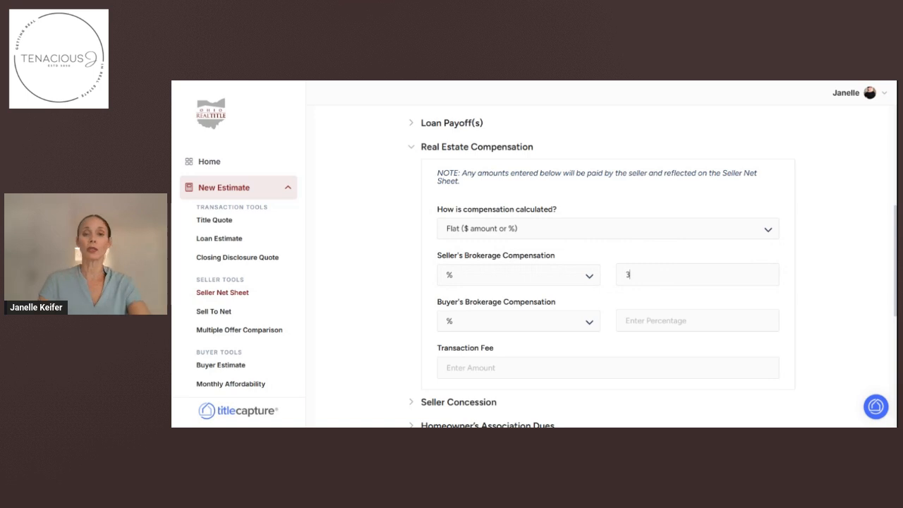
click(635, 321)
text(2)
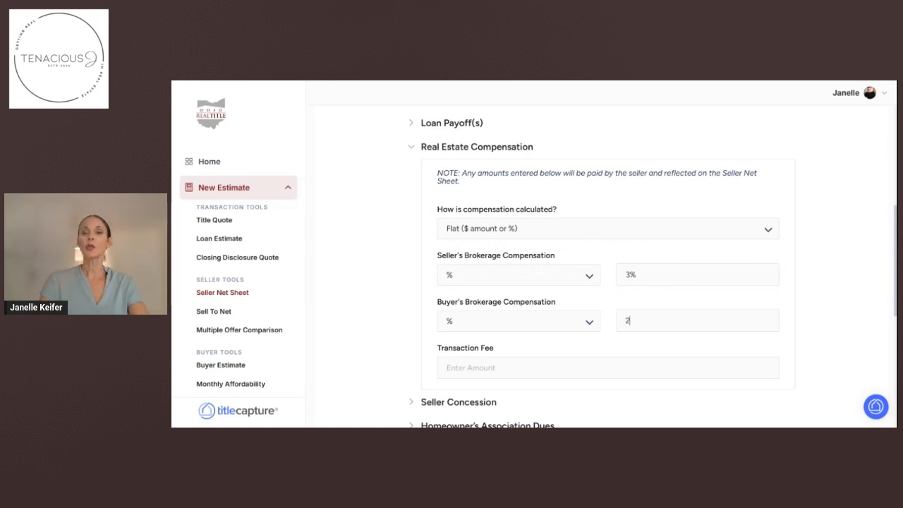
click(618, 348)
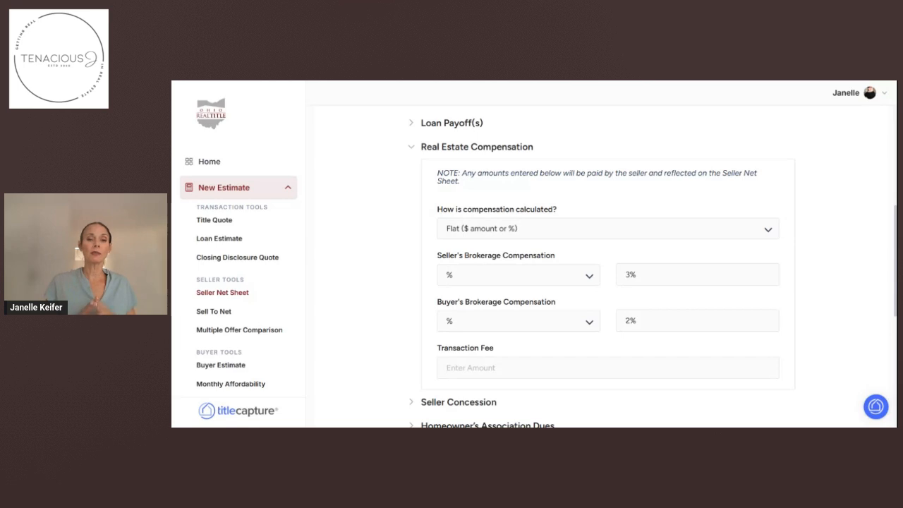
click(448, 368)
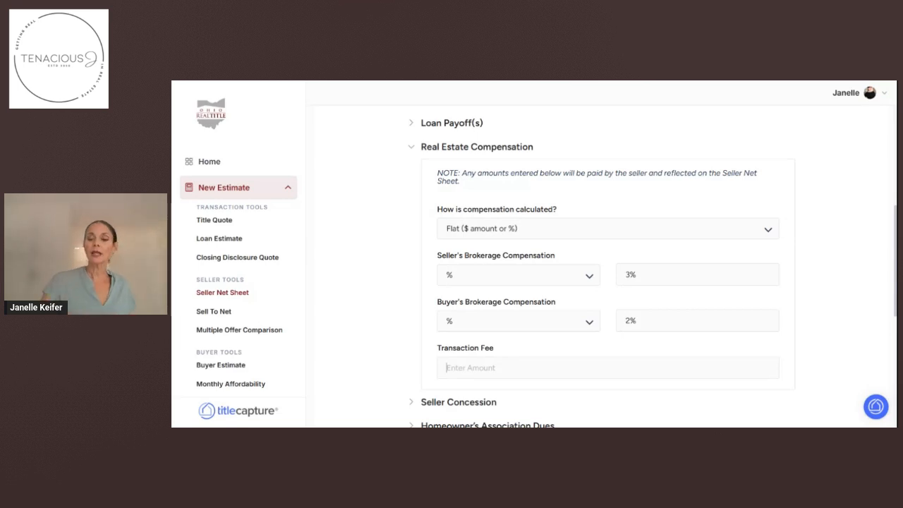
text(399)
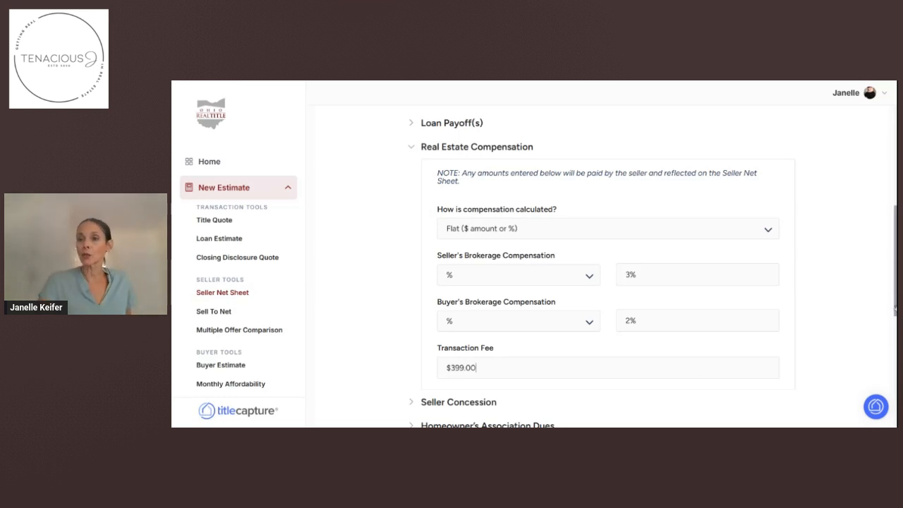
Scroll down the form and expand the Seller Concession heading.
scroll(891, 311, down, 1)
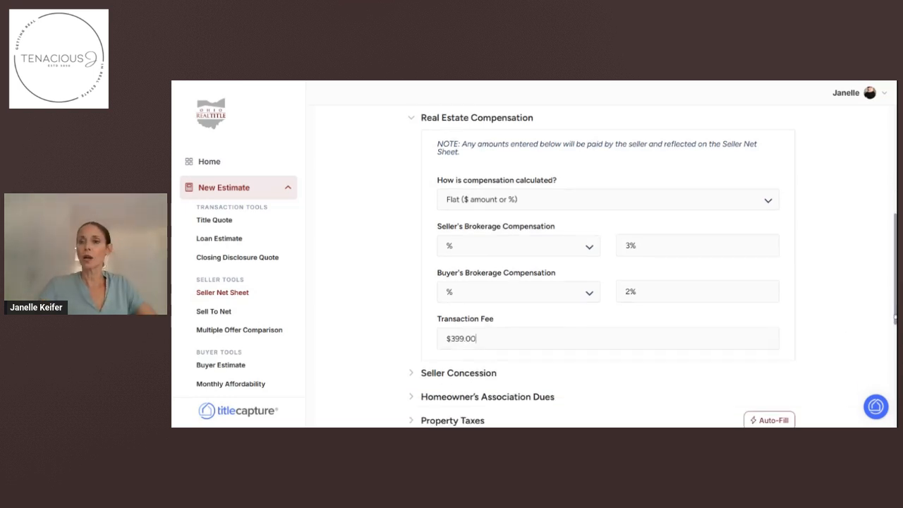
scroll(894, 319, down, 1)
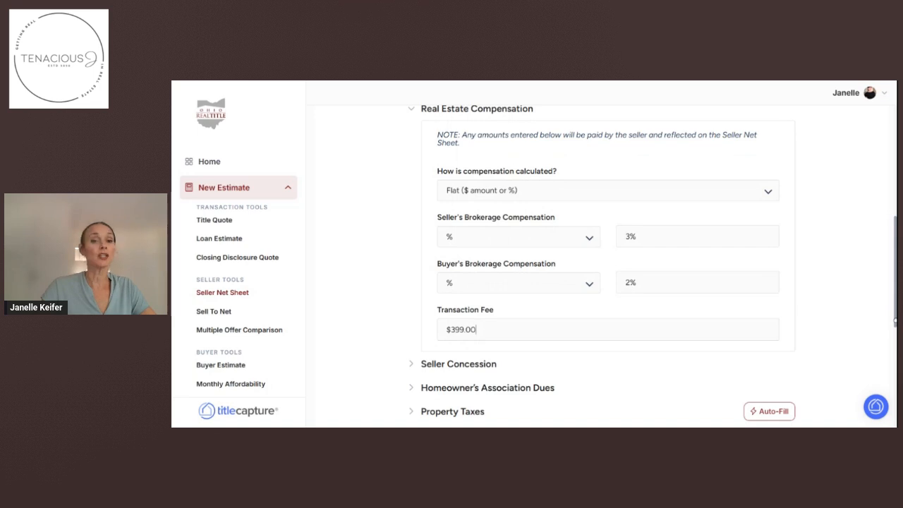
scroll(895, 321, down, 3)
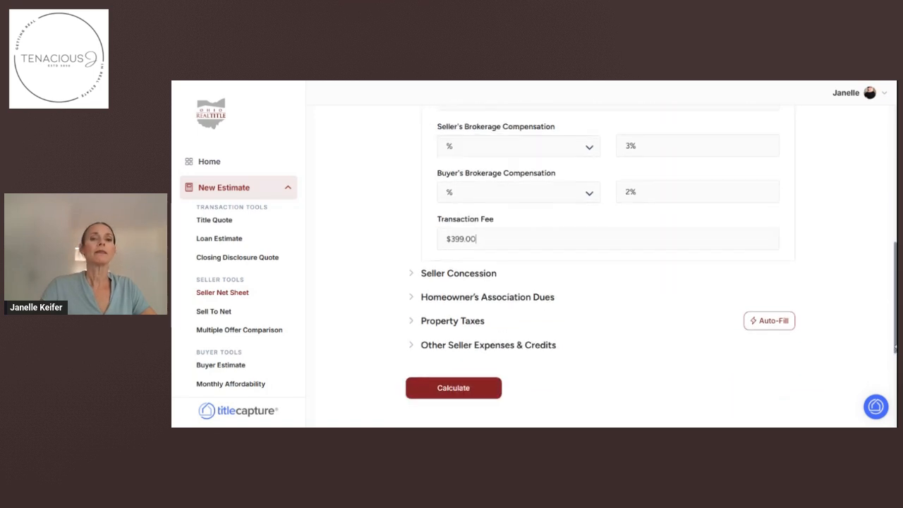
click(438, 275)
scroll(446, 277, down, 4)
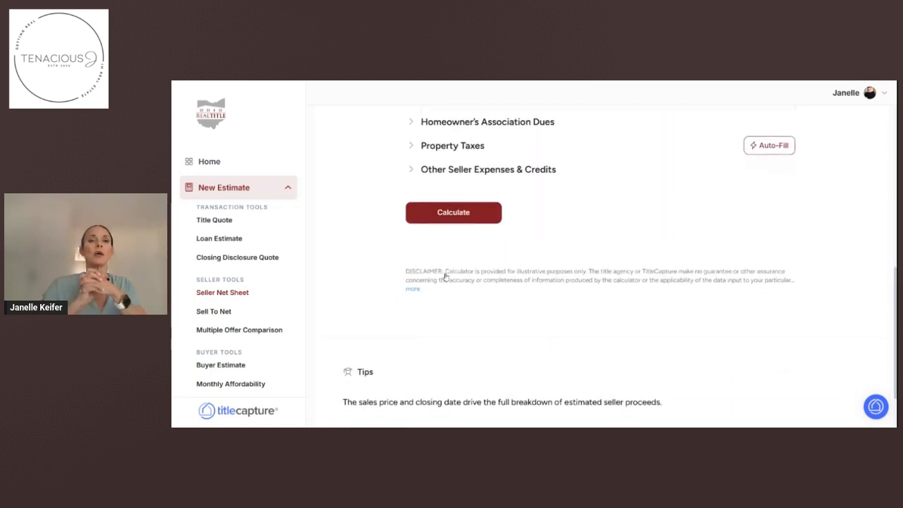
scroll(641, 226, up, 4)
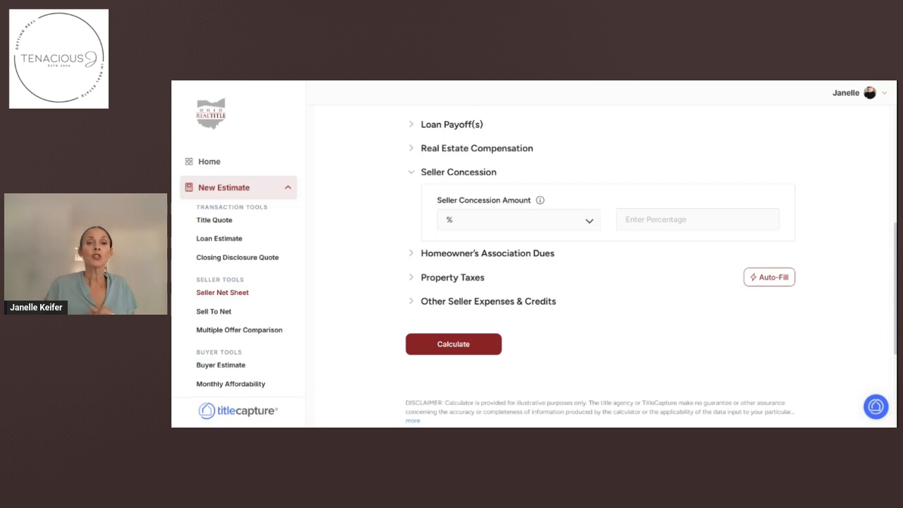
Switch the concession unit to $, enter 10000, then expand Homeowner's Association Dues.
click(531, 221)
click(478, 262)
text(100000.00)
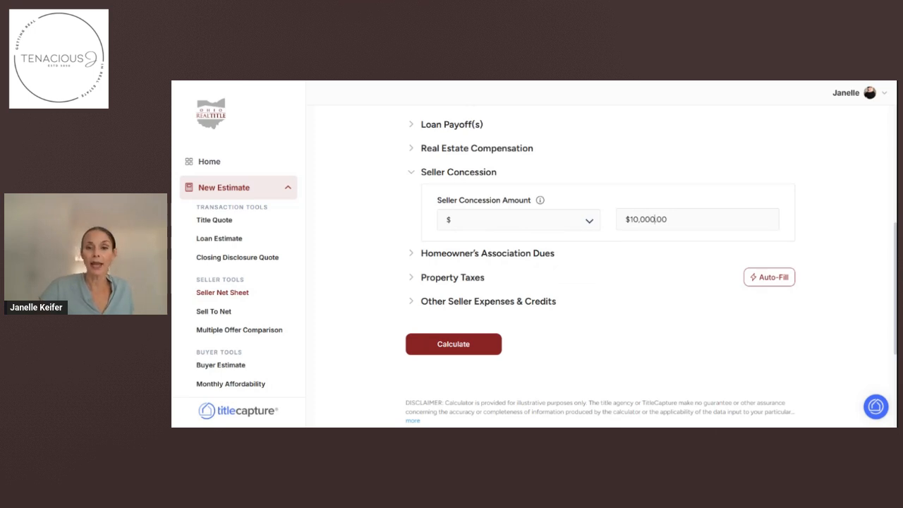
click(528, 255)
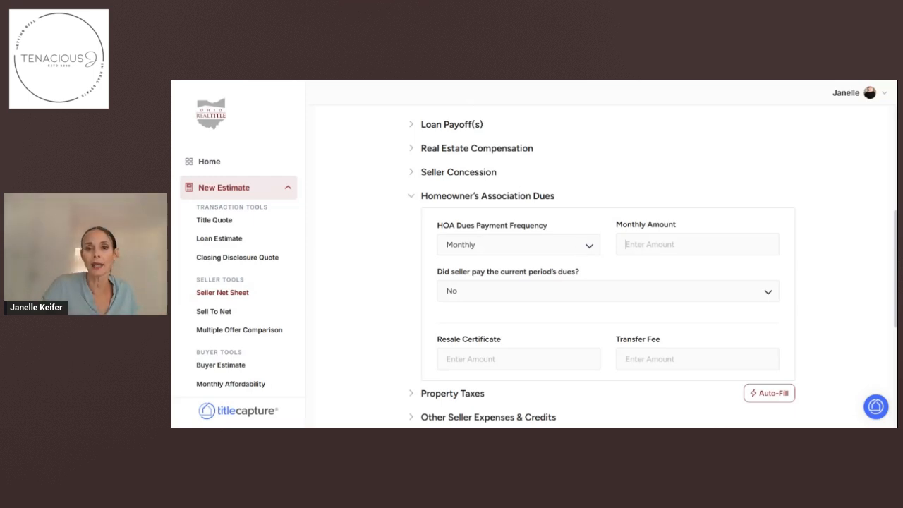
Clear the 150 typed into HOA Monthly Amount and expand Property Taxes.
text(150)
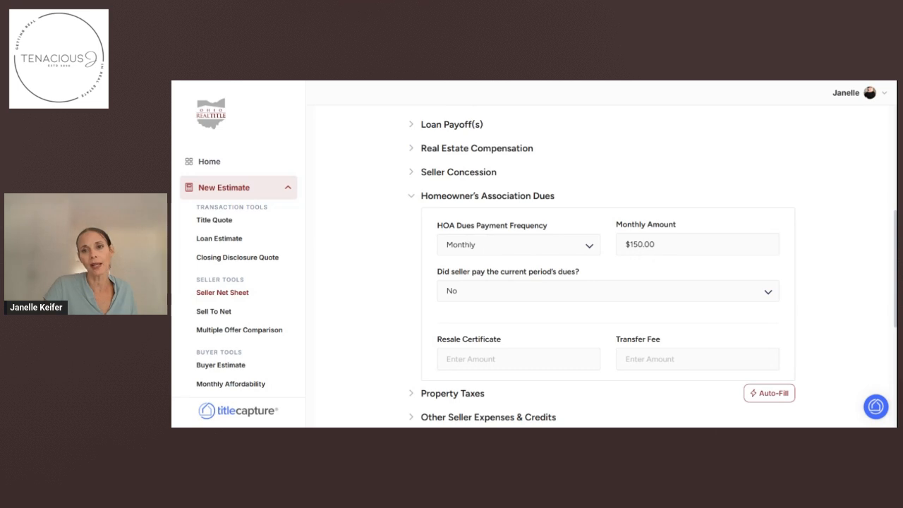
key(BackSpace)
key(BackSpace)
key(BackSpace)
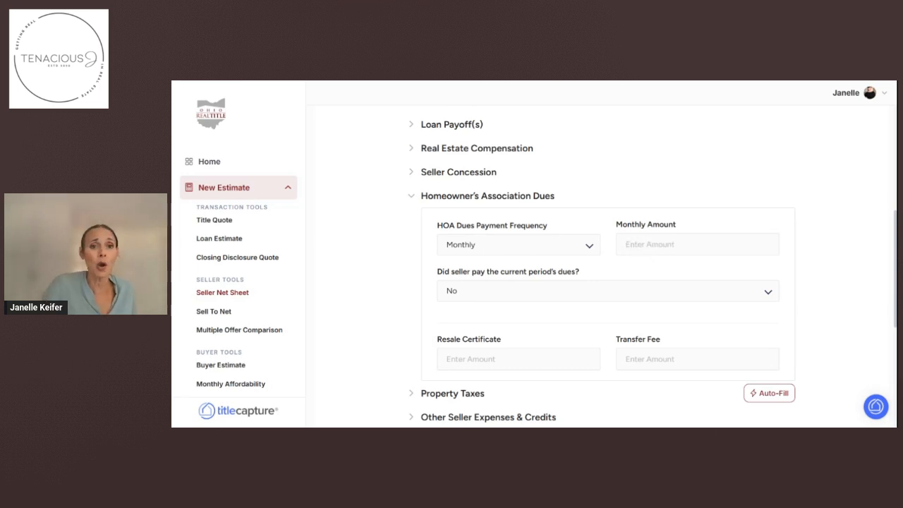
click(472, 393)
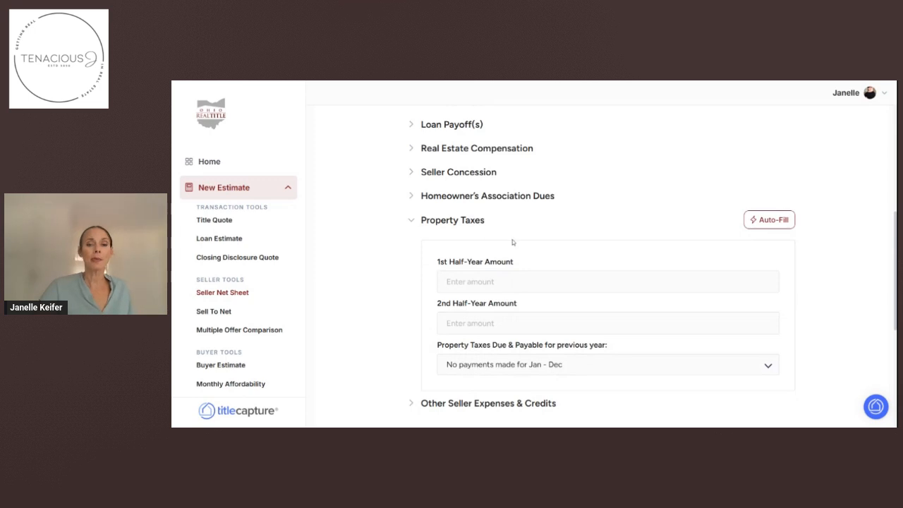
Auto-fill the property's tax data and enter $2,556.66 for both half-year tax amounts.
click(774, 222)
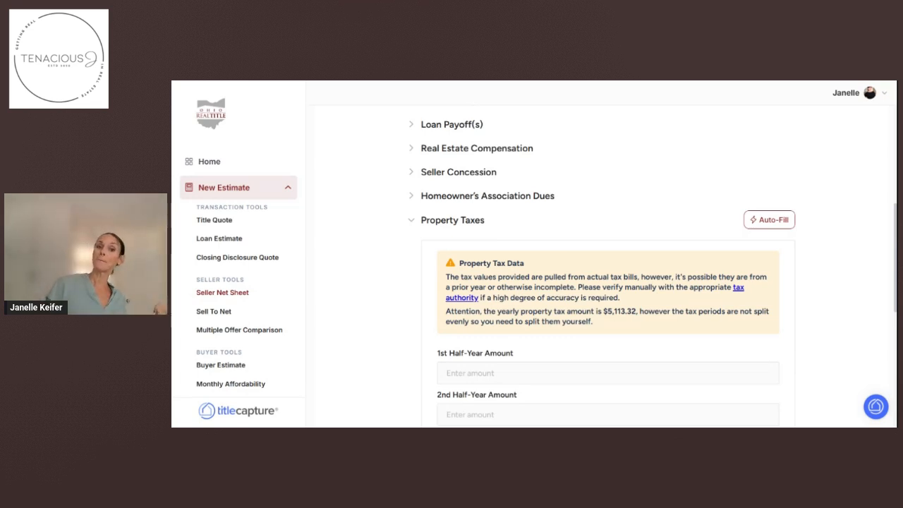
click(497, 380)
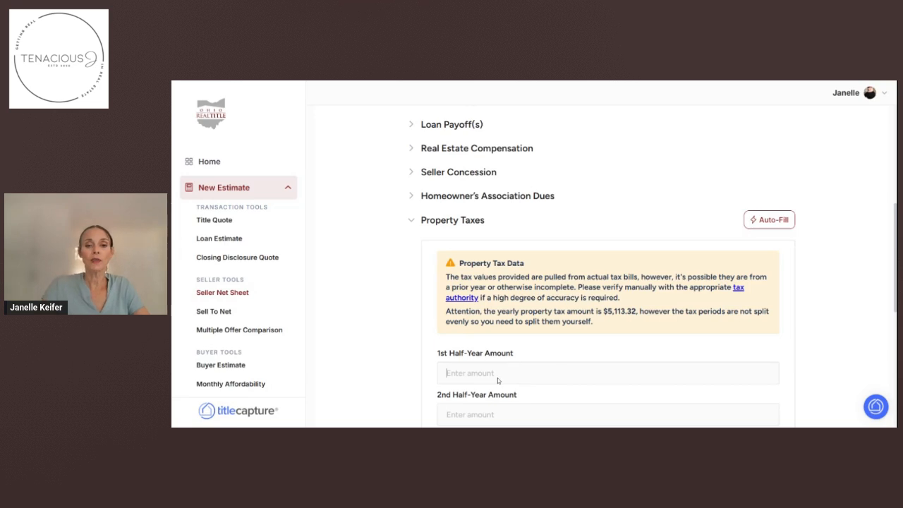
text(2556.00)
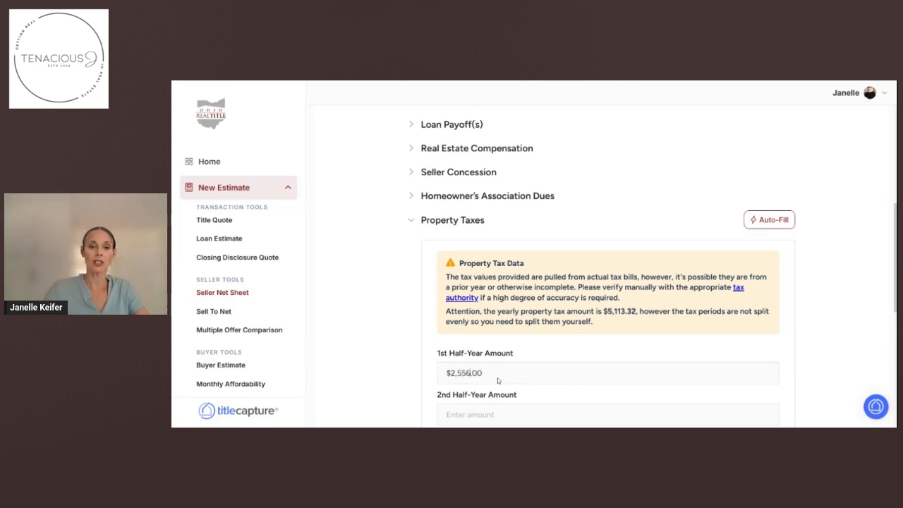
text(.66)
key(Tab)
text(2,556.66)
drag(894, 263, 894, 363)
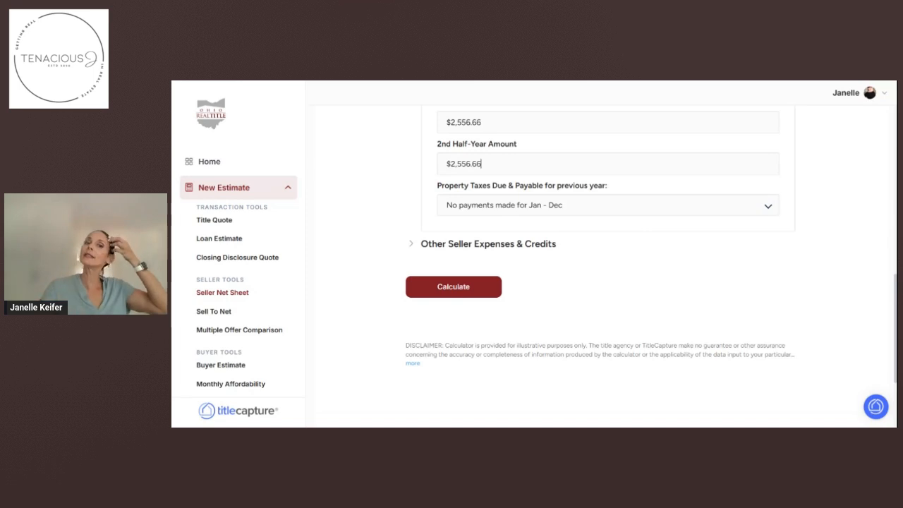
Set the previous-year Property Taxes Due & Payable status to First Half Has Been Paid Already.
click(510, 215)
click(496, 247)
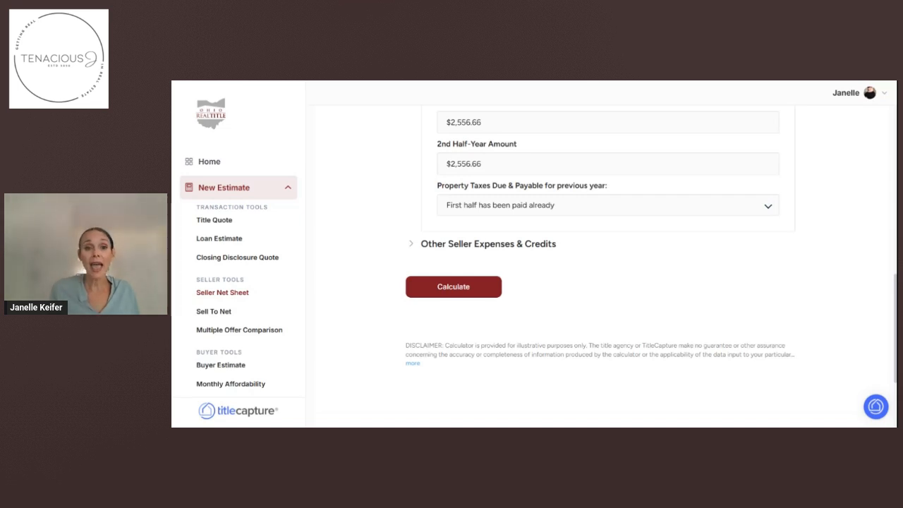
click(502, 206)
click(473, 248)
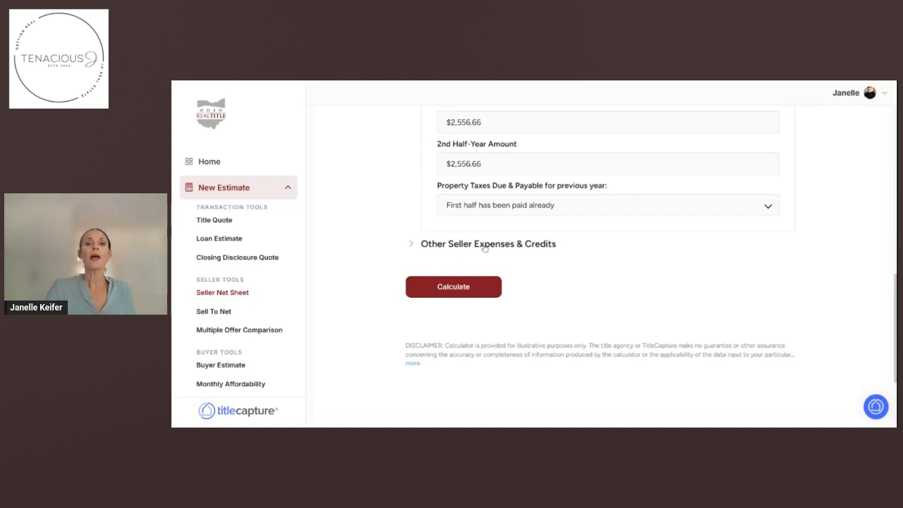
Add a Home Warranty seller expense of $500.00.
scroll(485, 247, down, 3)
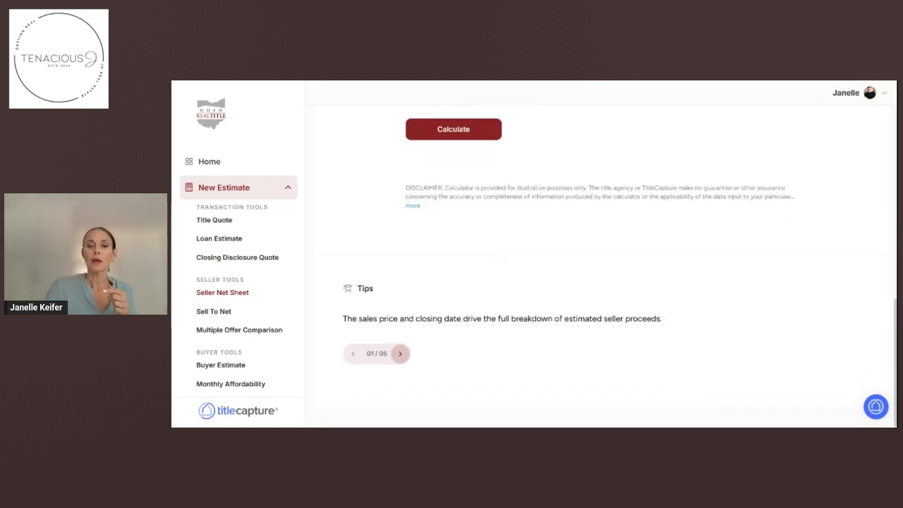
scroll(600, 265, up, 3)
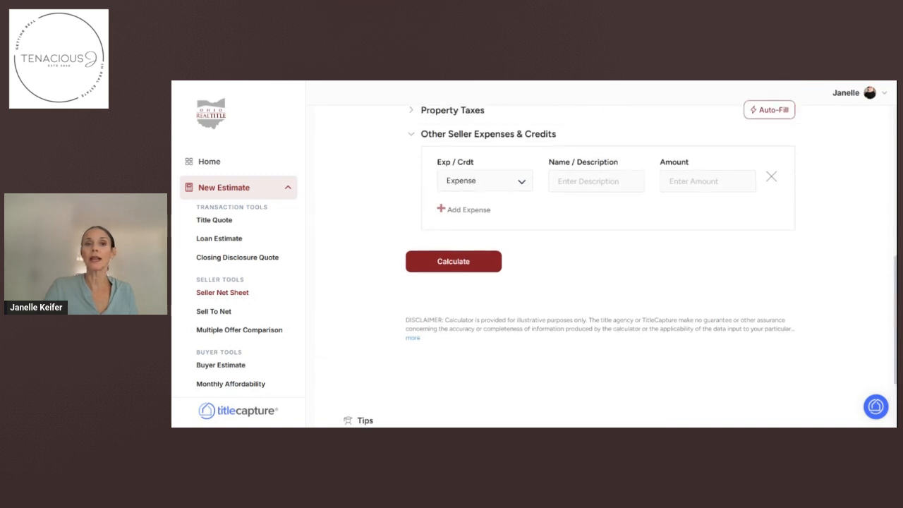
scroll(600, 266, up, 1)
text(Home Warranty)
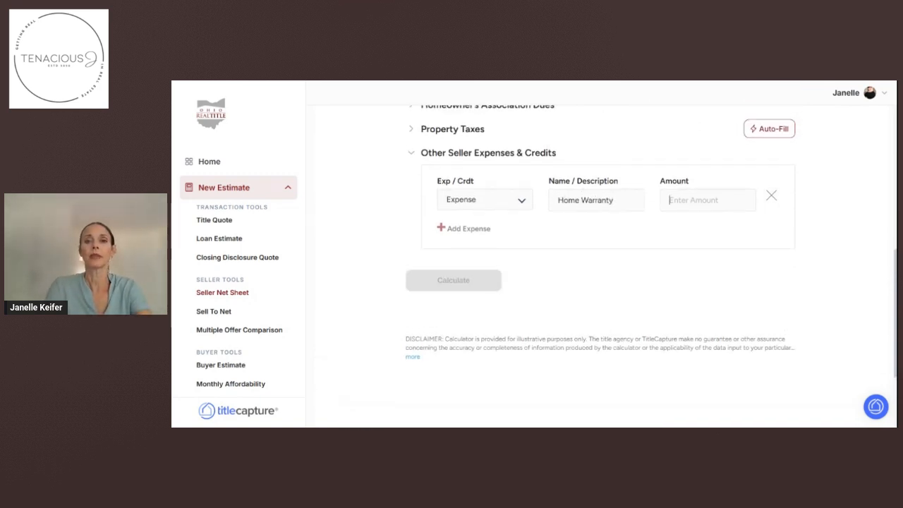
key(Tab)
text(500.00)
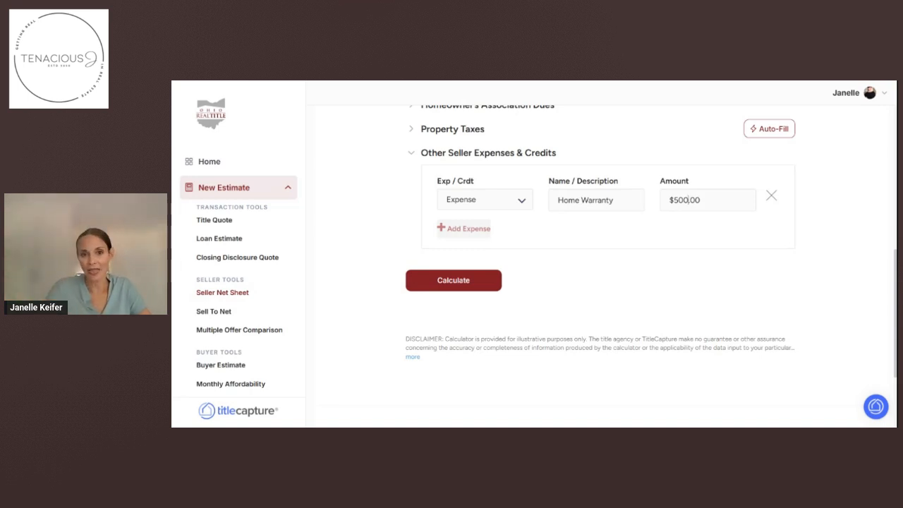
Remove the extra Buyer Closing Costs expense line and calculate the net sheet.
click(463, 228)
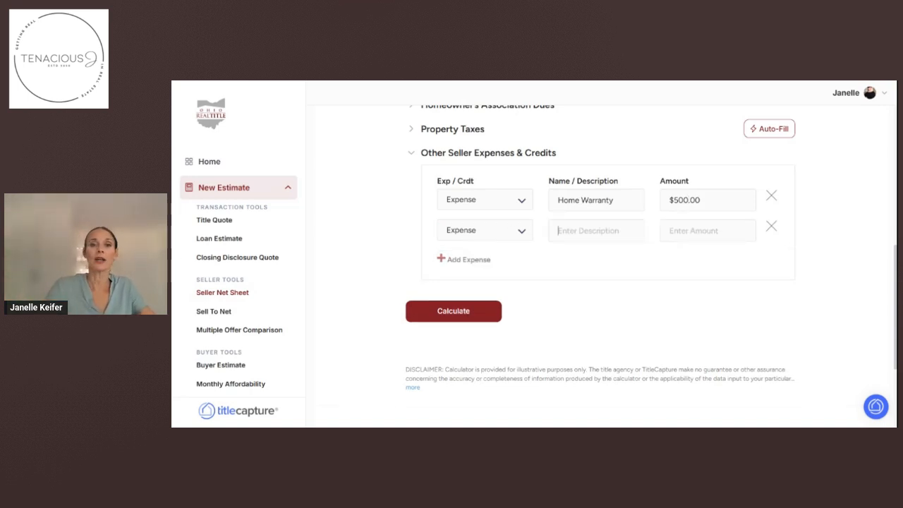
text(Buyer Closin)
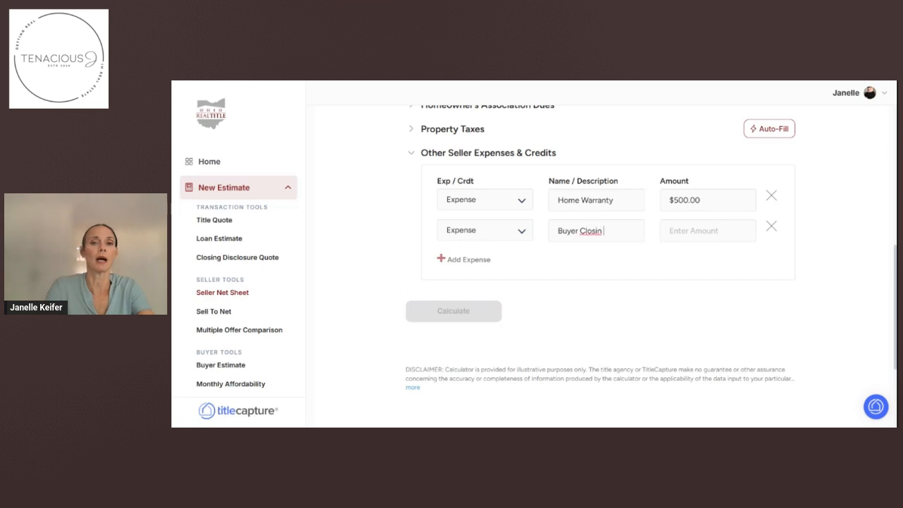
text(g Costs)
key(Tab)
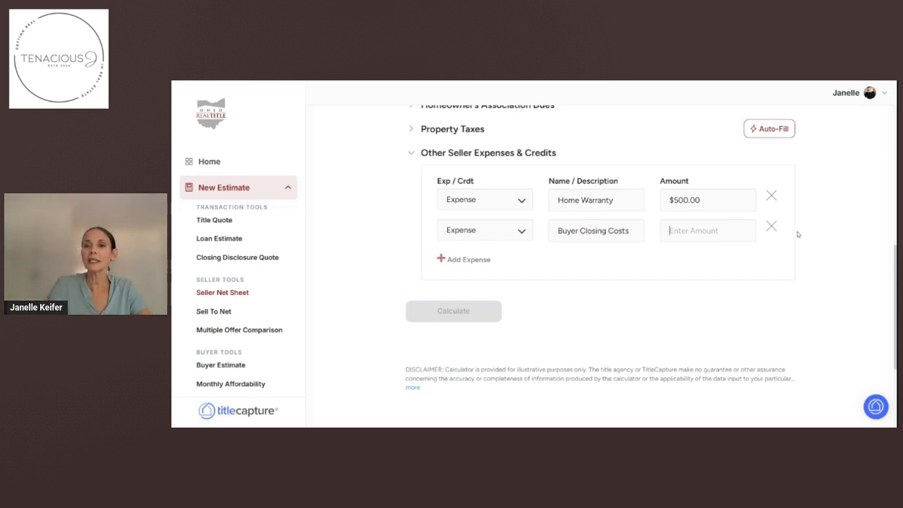
click(772, 226)
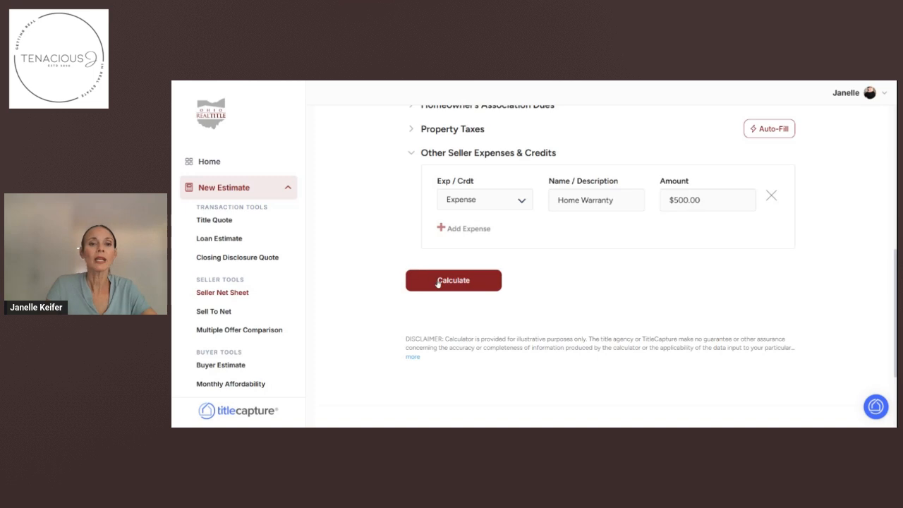
click(438, 282)
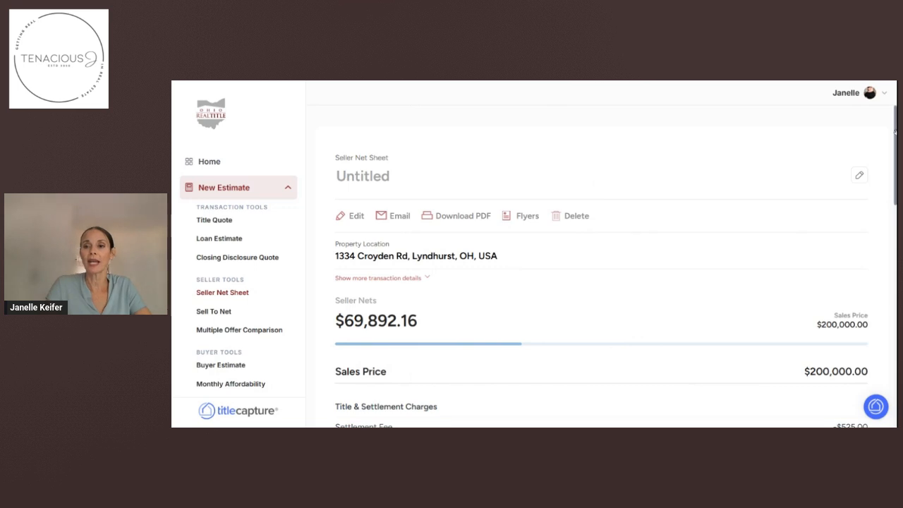
Scroll through the Title & Settlement Charges on the $200,000 results page.
drag(894, 132, 895, 154)
scroll(602, 268, down, 1)
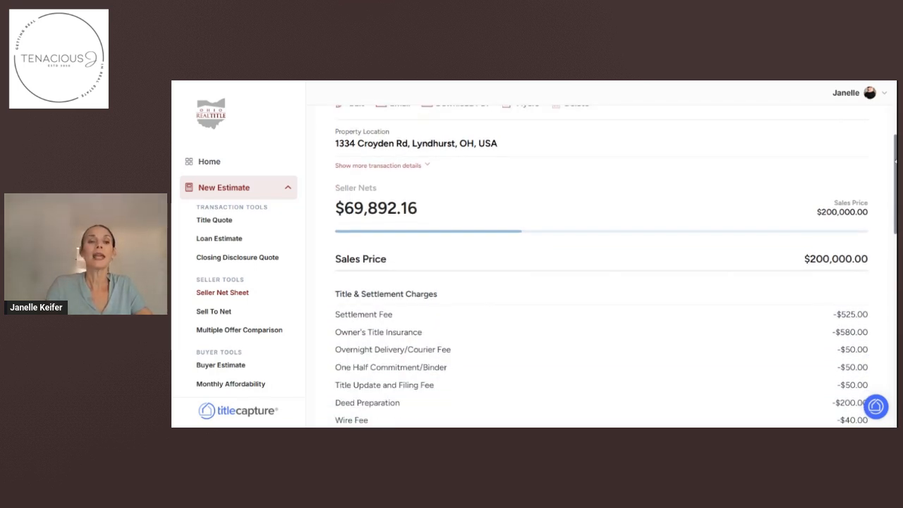
scroll(894, 165, down, 4)
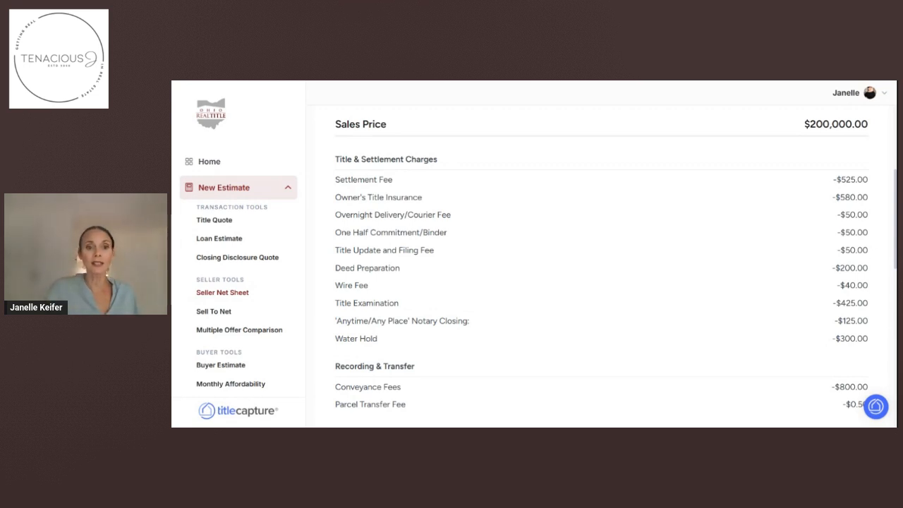
scroll(433, 374, down, 3)
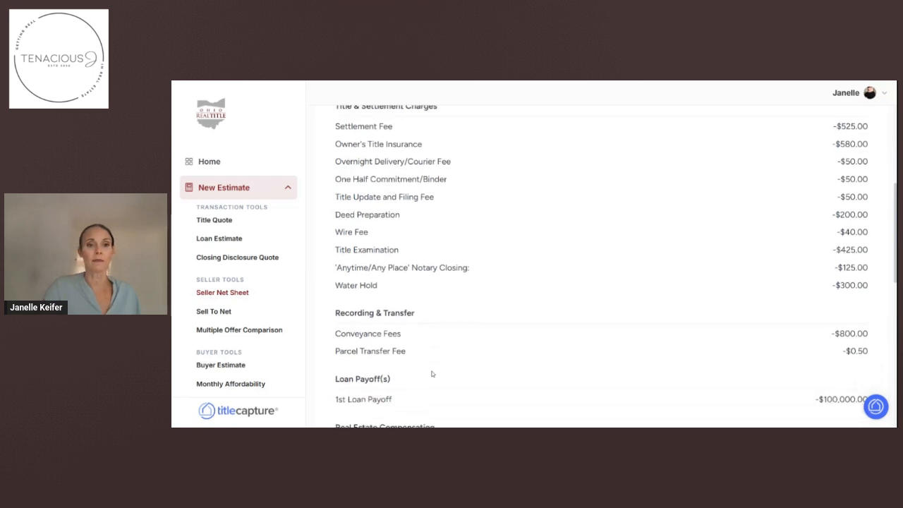
scroll(535, 261, down, 3)
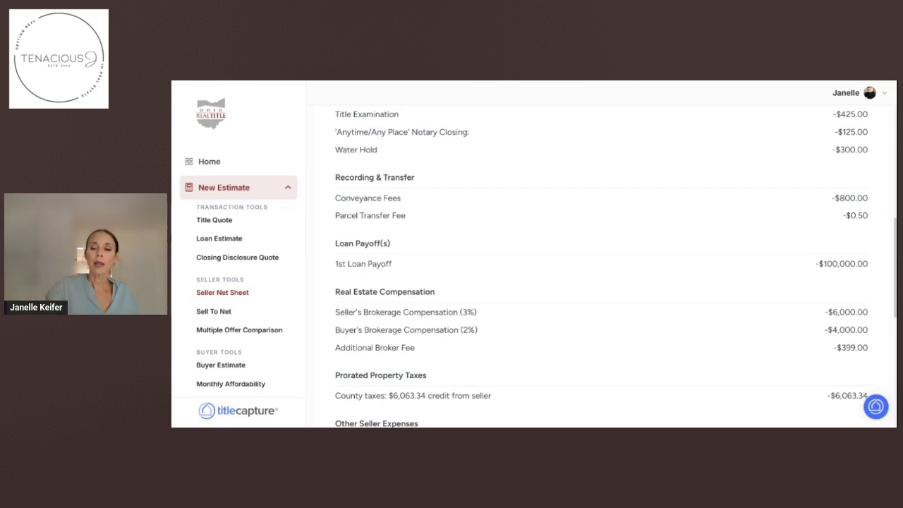
scroll(600, 268, down, 1)
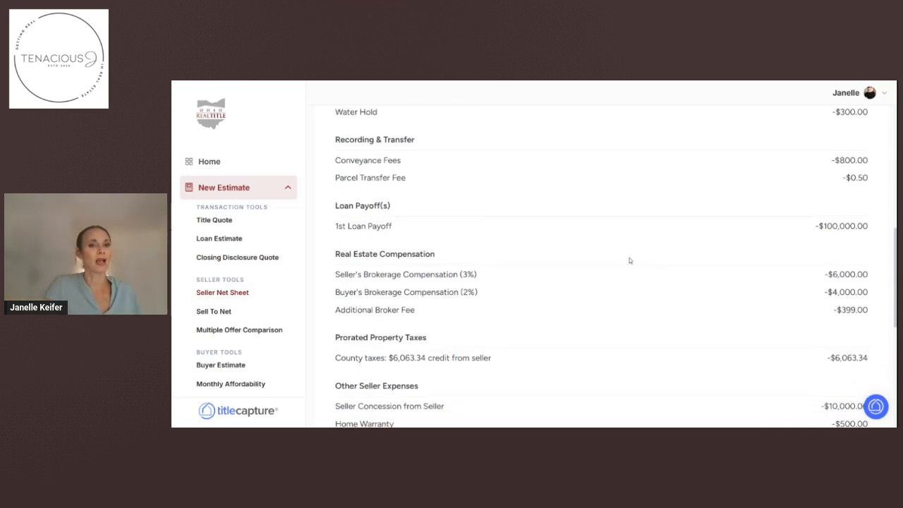
scroll(629, 260, down, 2)
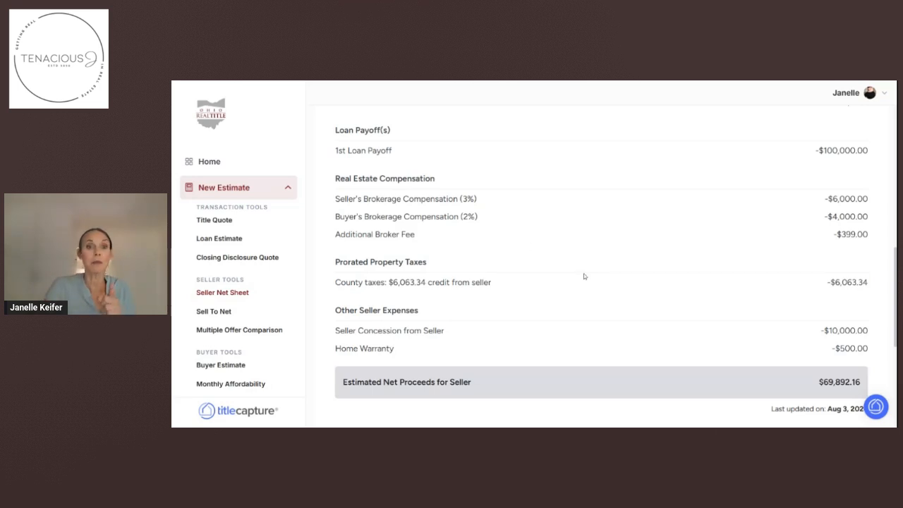
scroll(584, 276, down, 1)
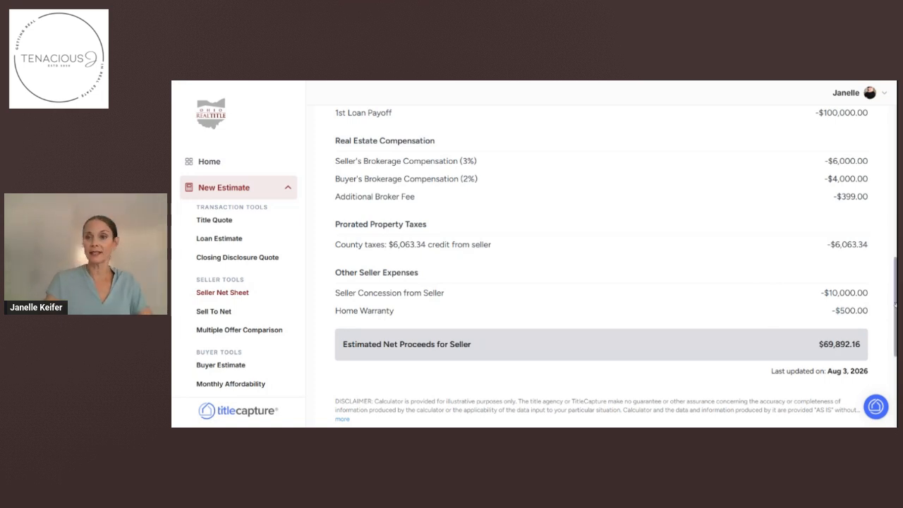
drag(896, 306, 896, 138)
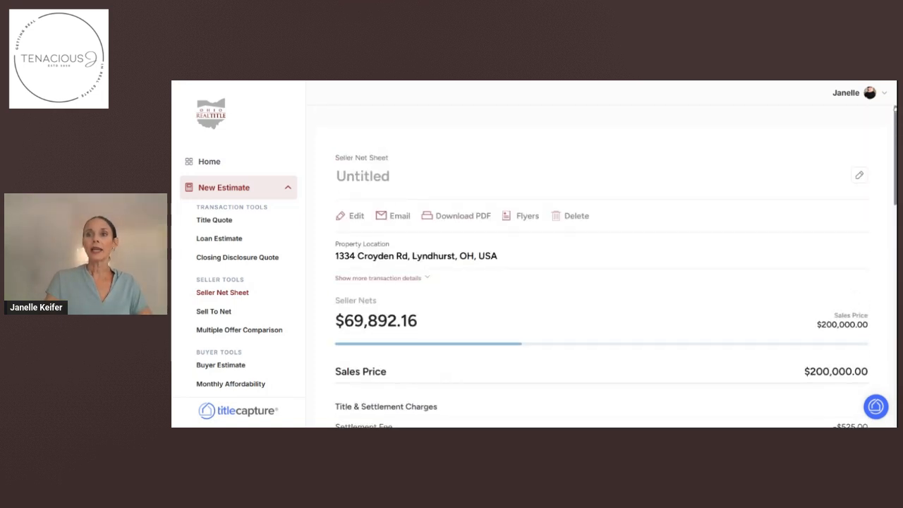
click(367, 177)
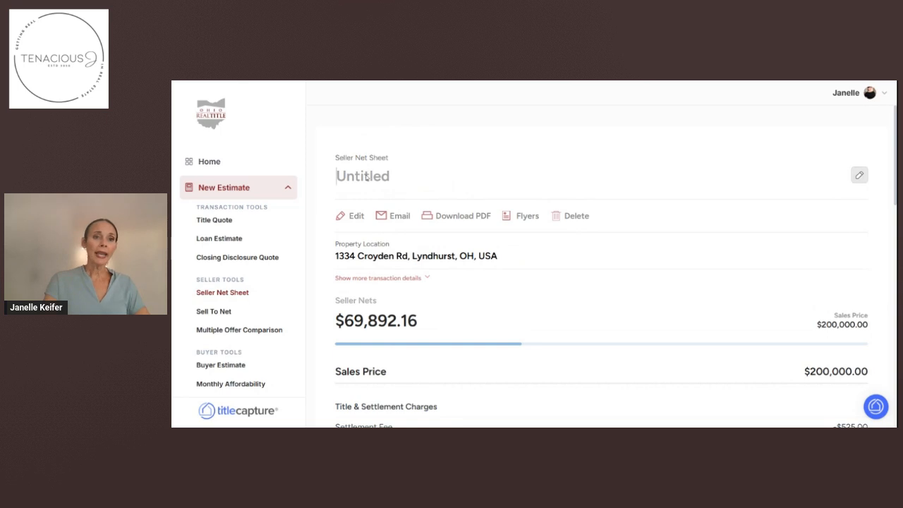
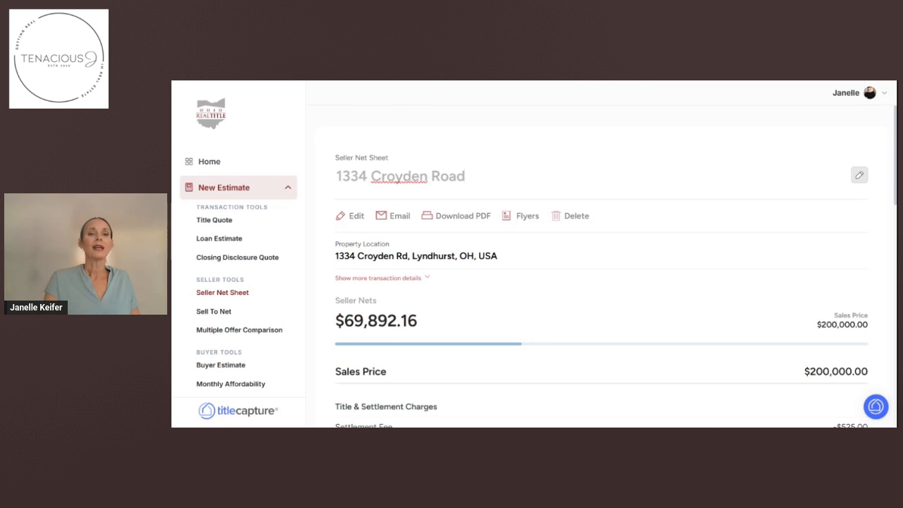
click(469, 223)
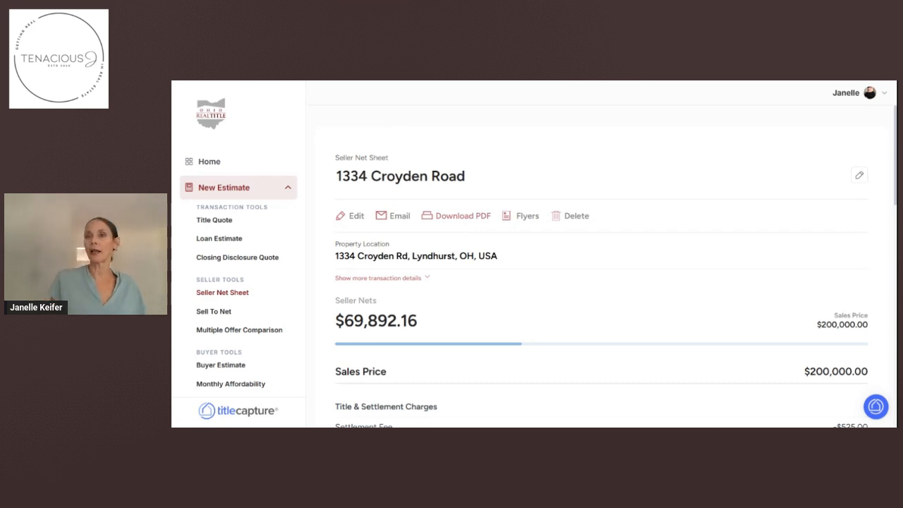
click(400, 216)
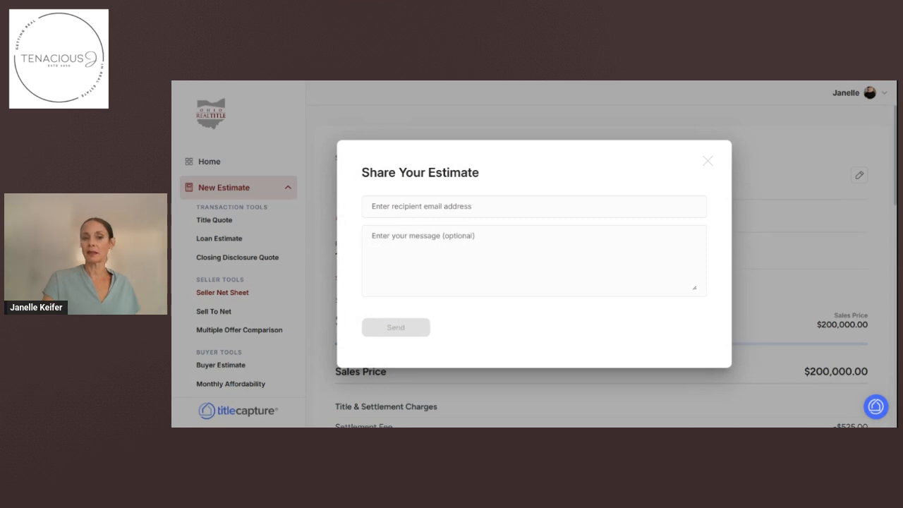
click(712, 163)
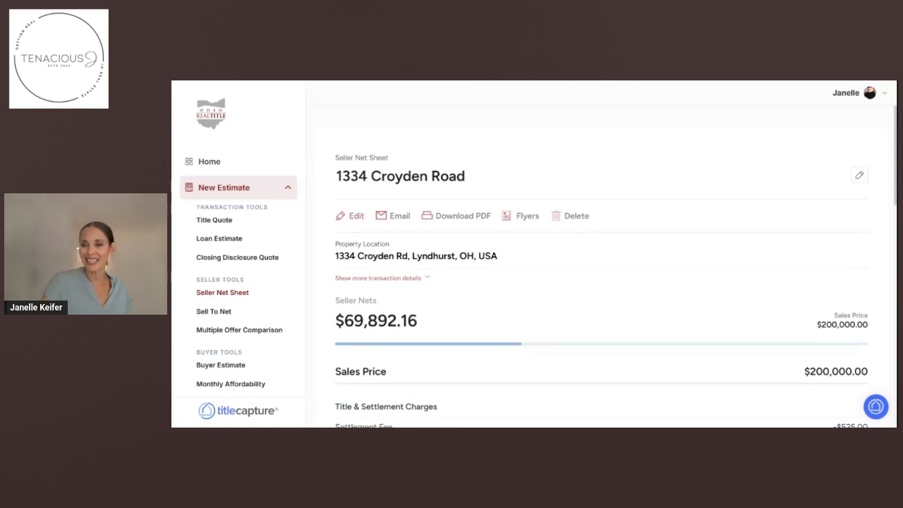
click(209, 169)
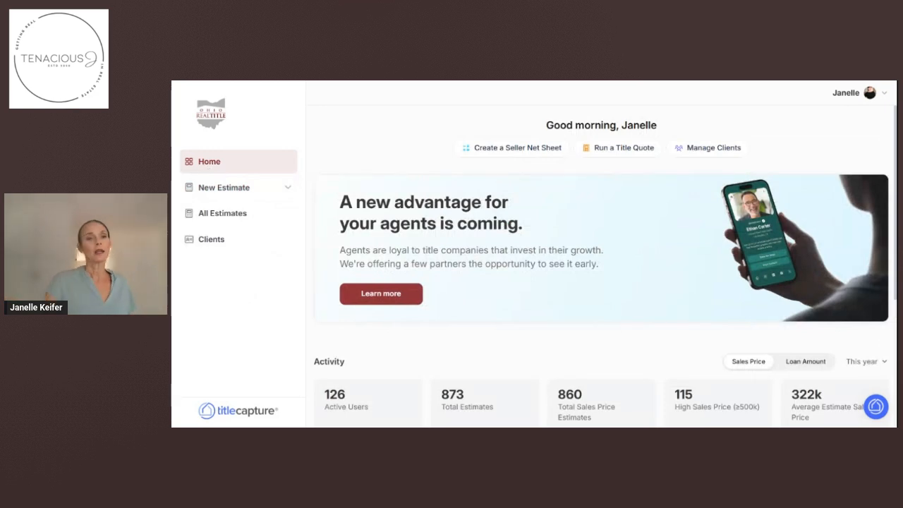
click(227, 214)
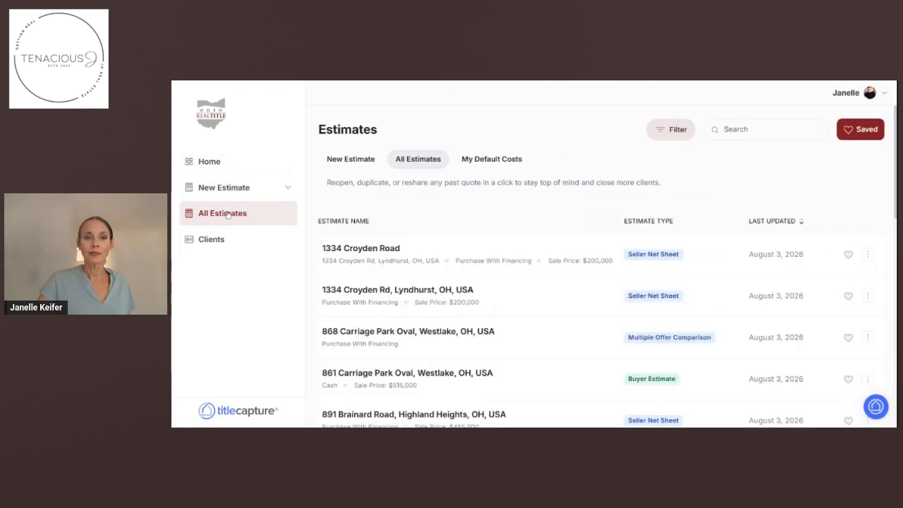
click(354, 251)
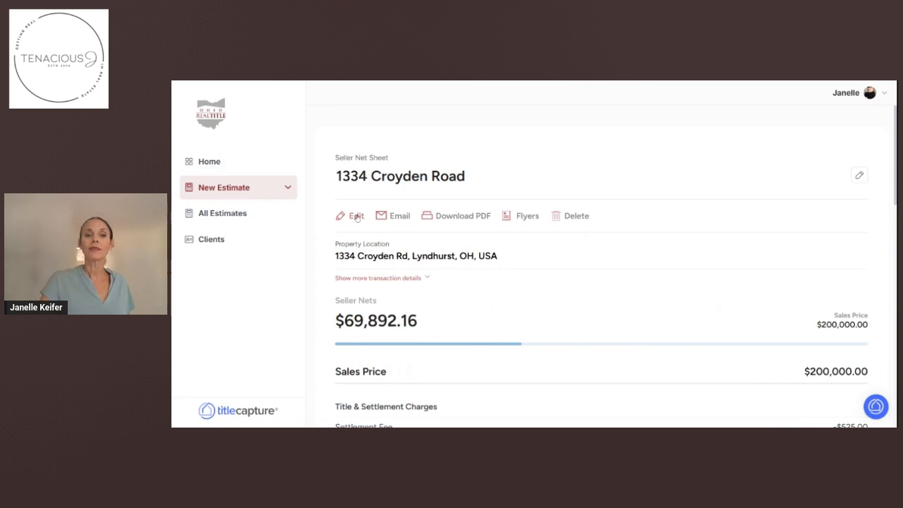
Edit the estimate and change the sales price from $200,000 to $250,000.
click(357, 217)
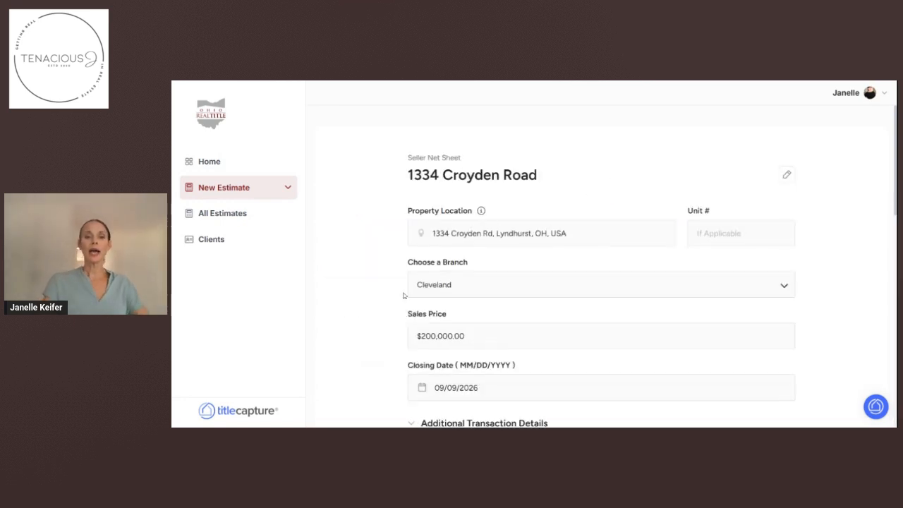
key(BackSpace)
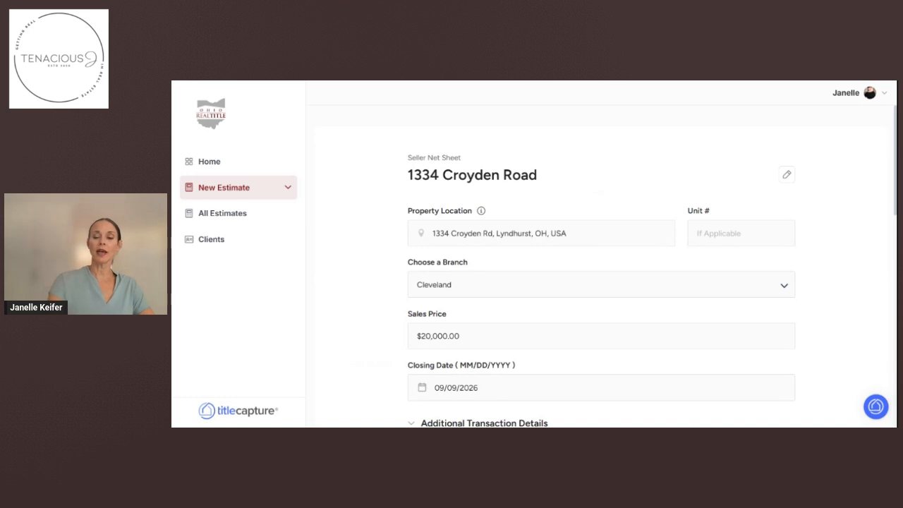
text(5)
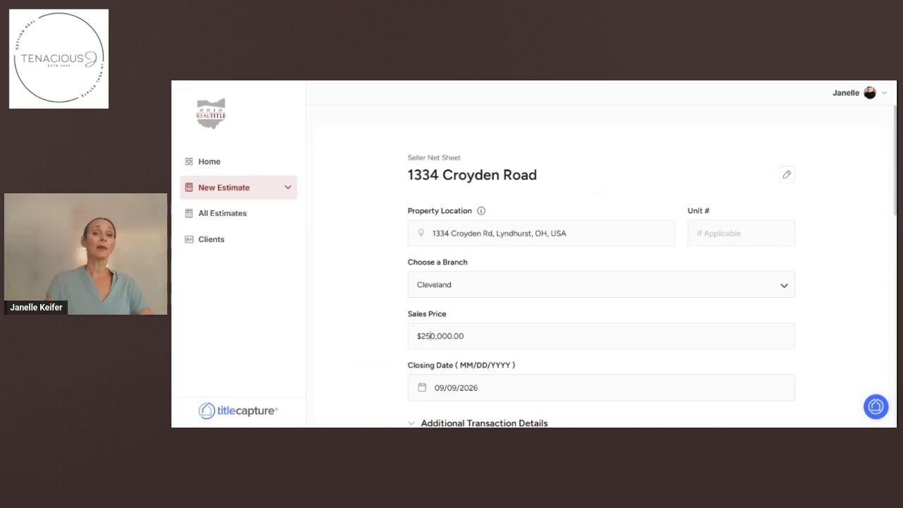
Append '$250,000' to the title and recalculate the net sheet.
click(787, 174)
text($250,000)
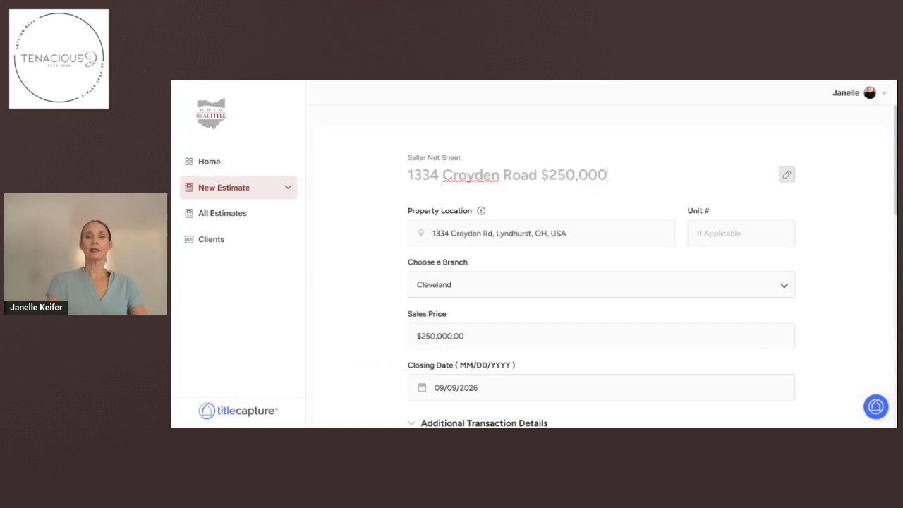
scroll(652, 382, down, 5)
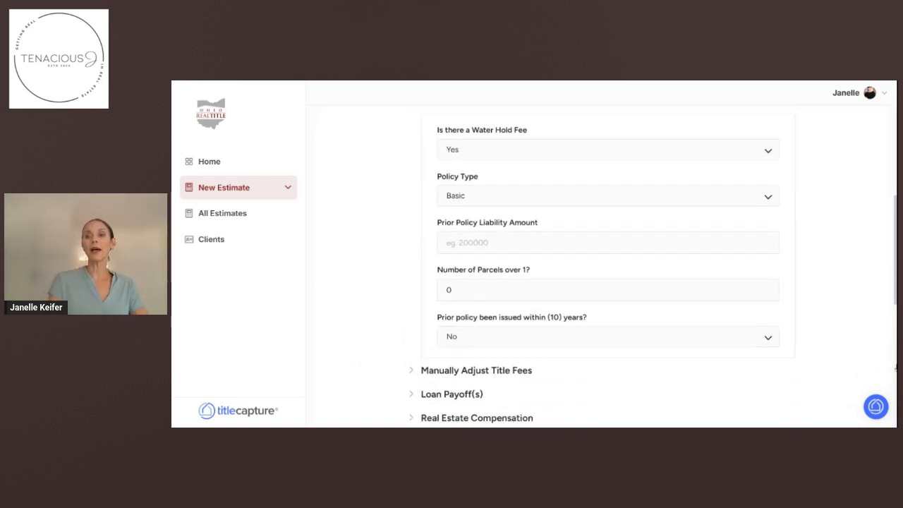
scroll(665, 389, down, 5)
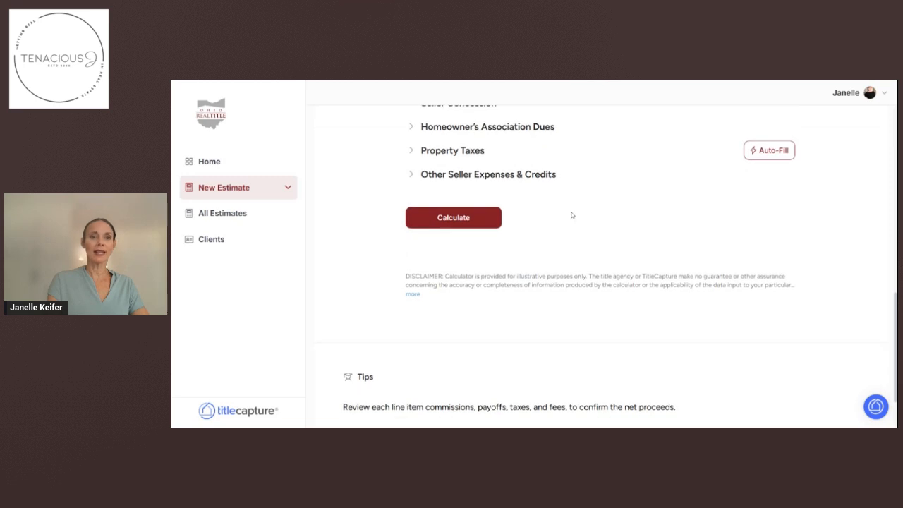
click(461, 226)
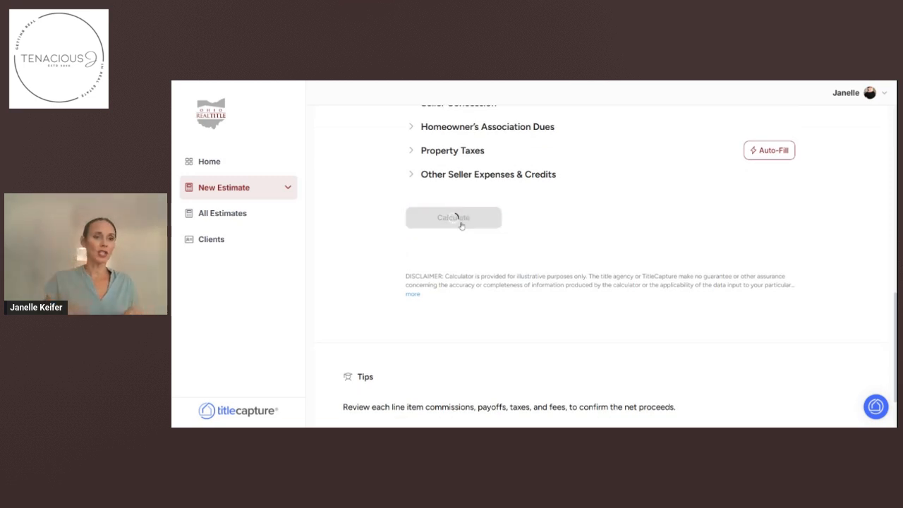